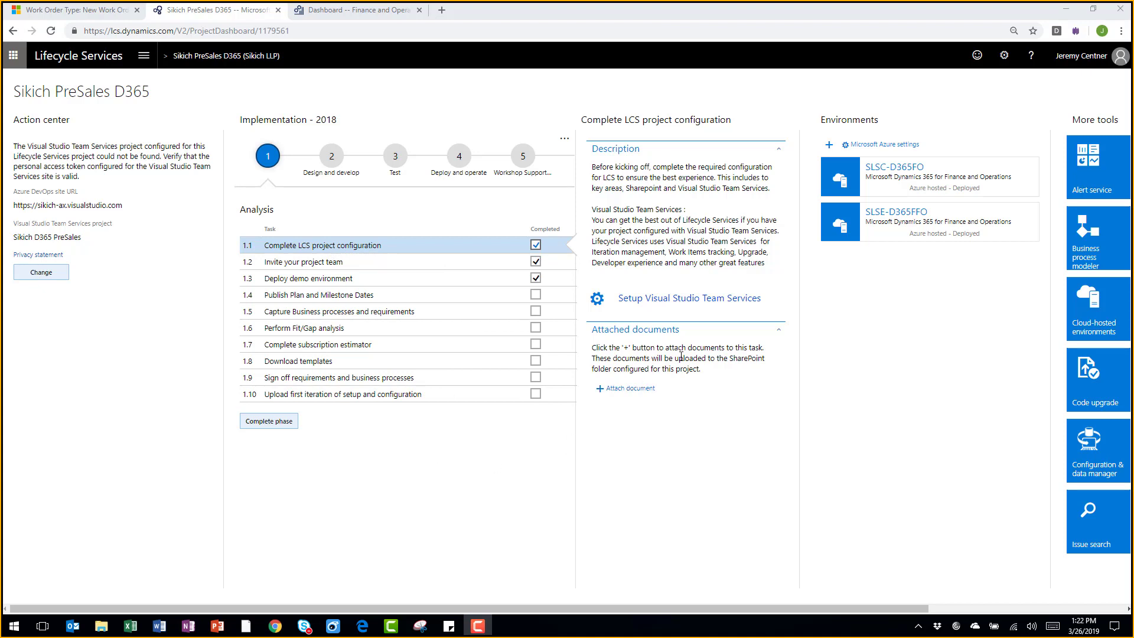
pyautogui.hscroll(3, 854, 391)
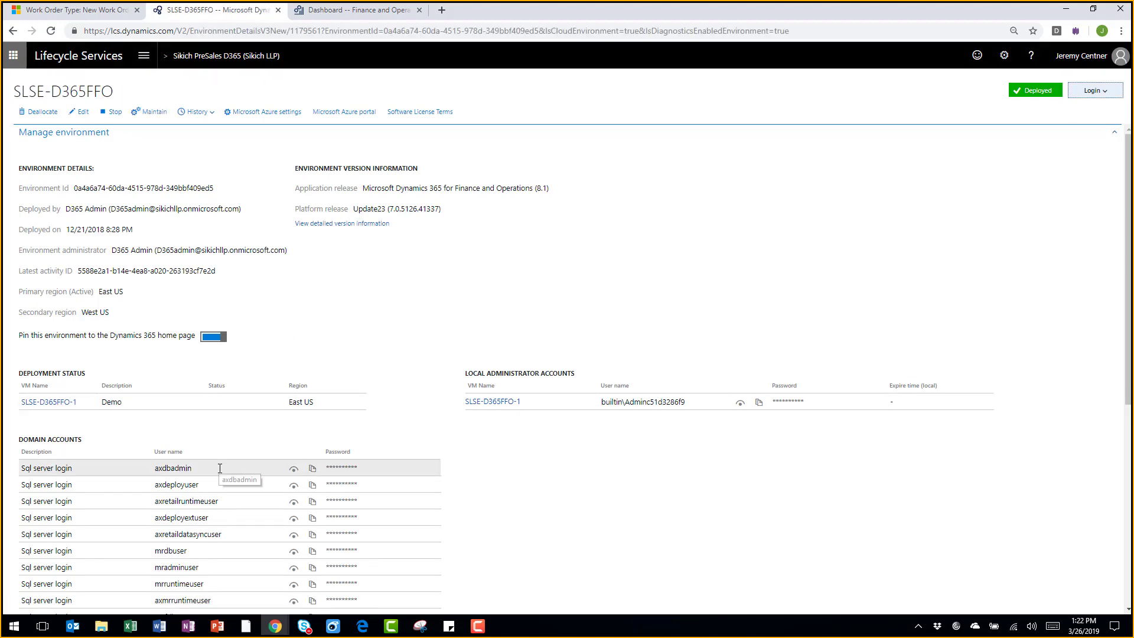
pyautogui.scroll(-1, 220, 468)
pyautogui.scroll(-2, 213, 462)
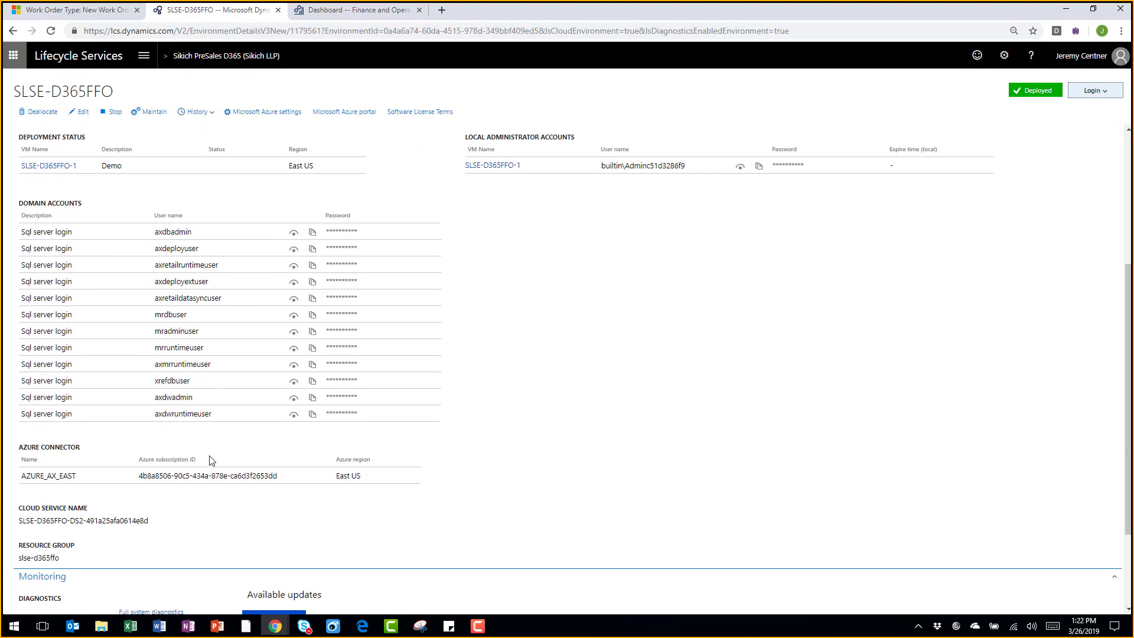
pyautogui.scroll(-2, 209, 460)
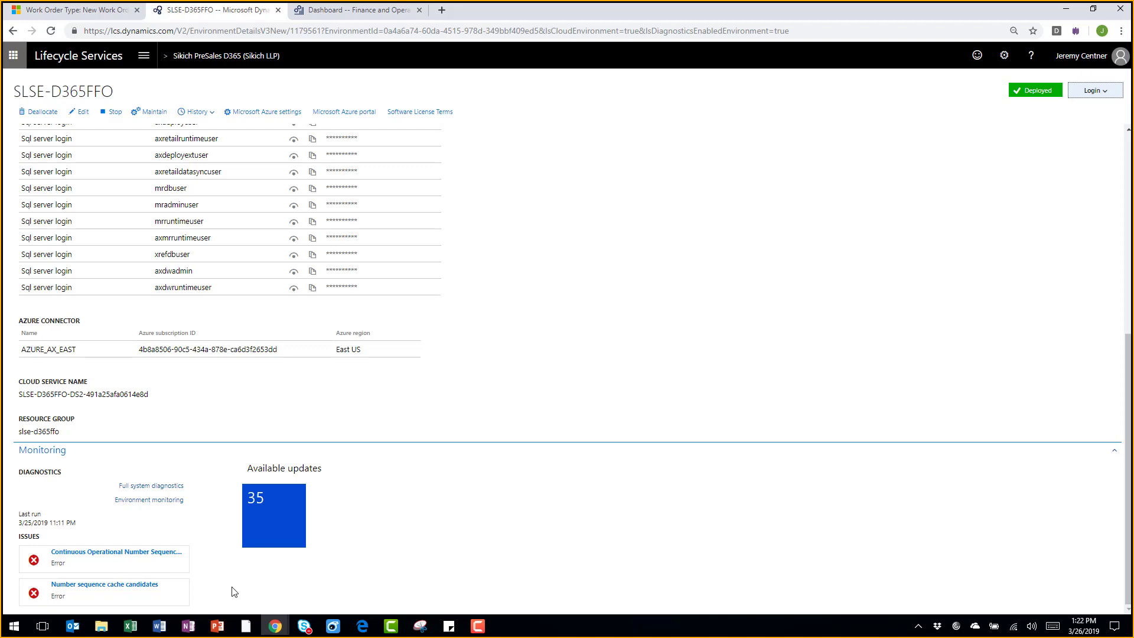
pyautogui.scroll(2, 284, 597)
pyautogui.scroll(5, 286, 600)
# Step: Go back from the SLSE-D365FFO environment details to the project dashboard
pyautogui.hotkey('alt', 'Left')
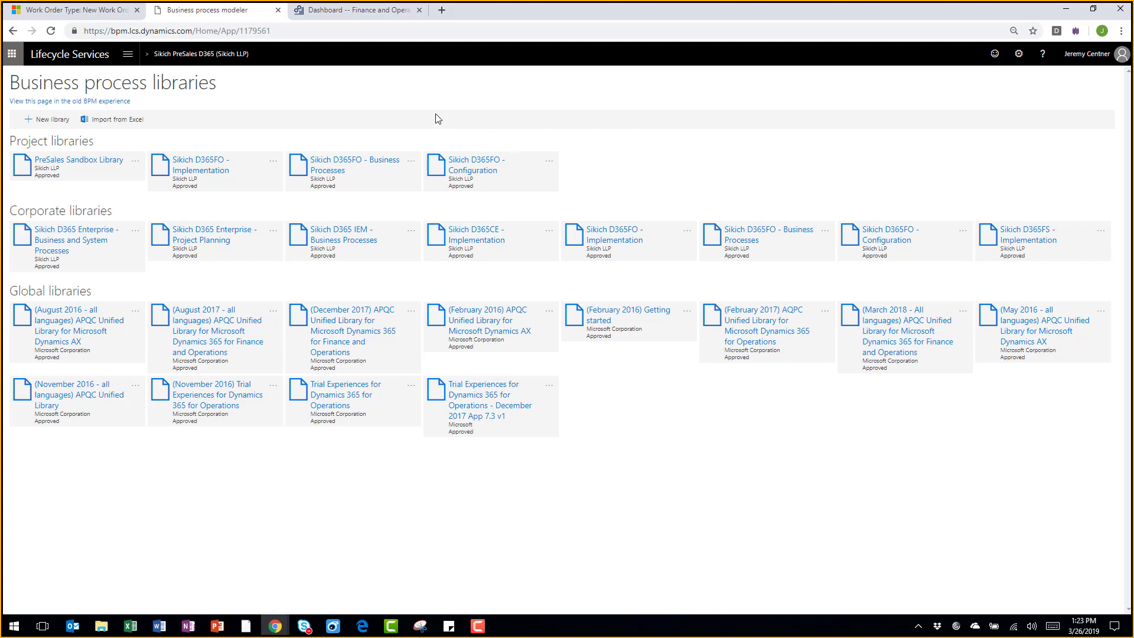
# Step: Open PreSales Sandbox Library and expand 5.0 IEM Procure to Pay through its 5.1 and 5.2 subprocesses
pyautogui.click(177, 162)
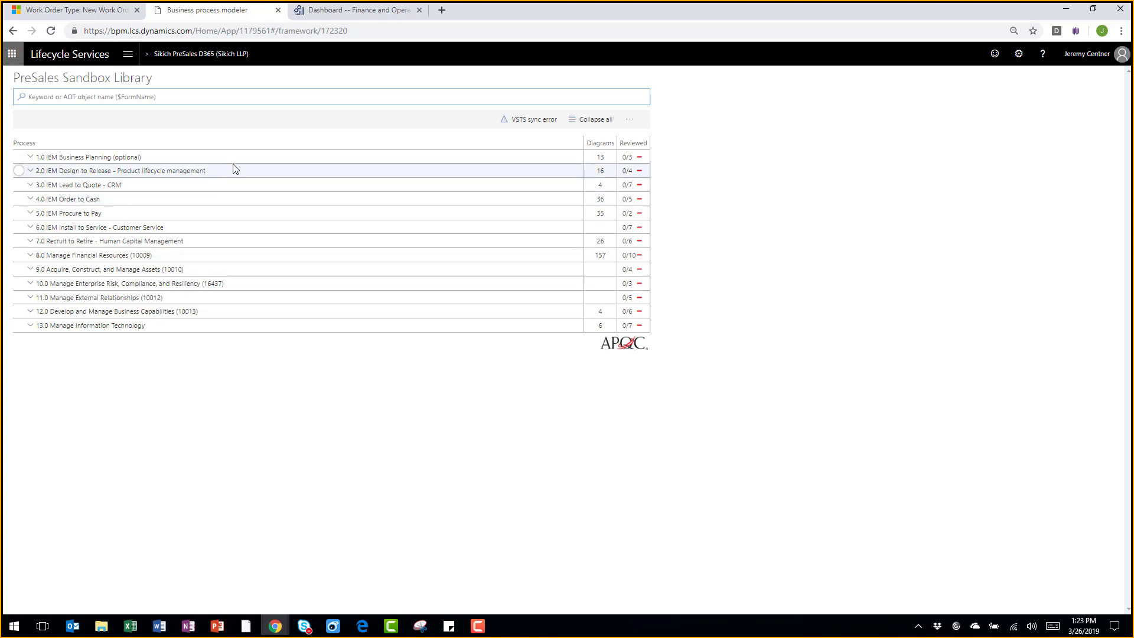
pyautogui.moveTo(67, 198)
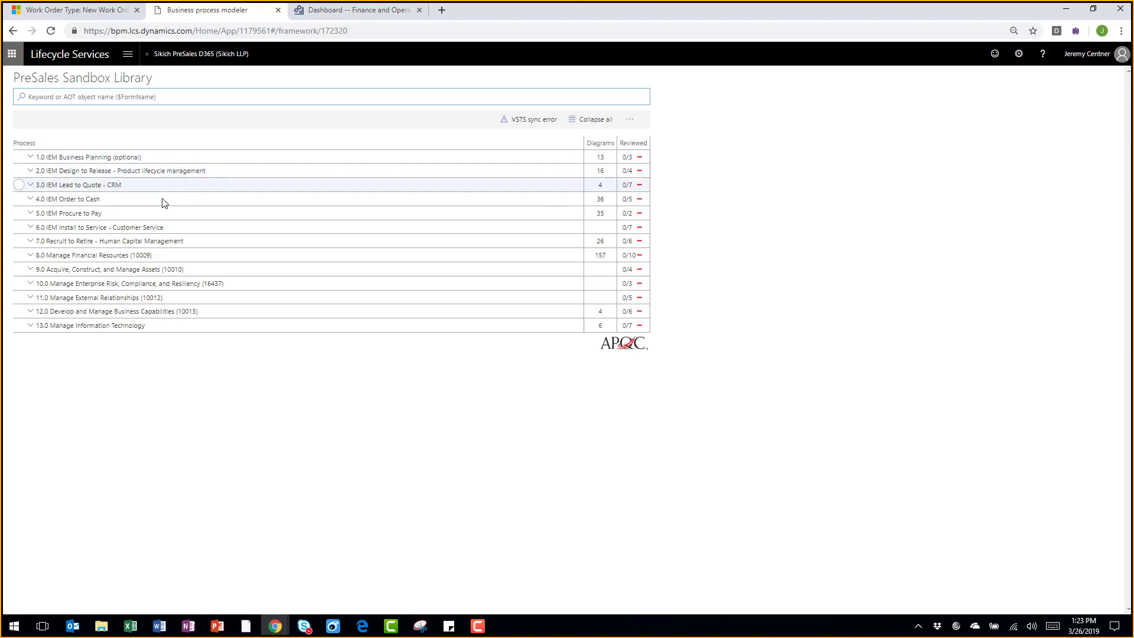
pyautogui.click(30, 212)
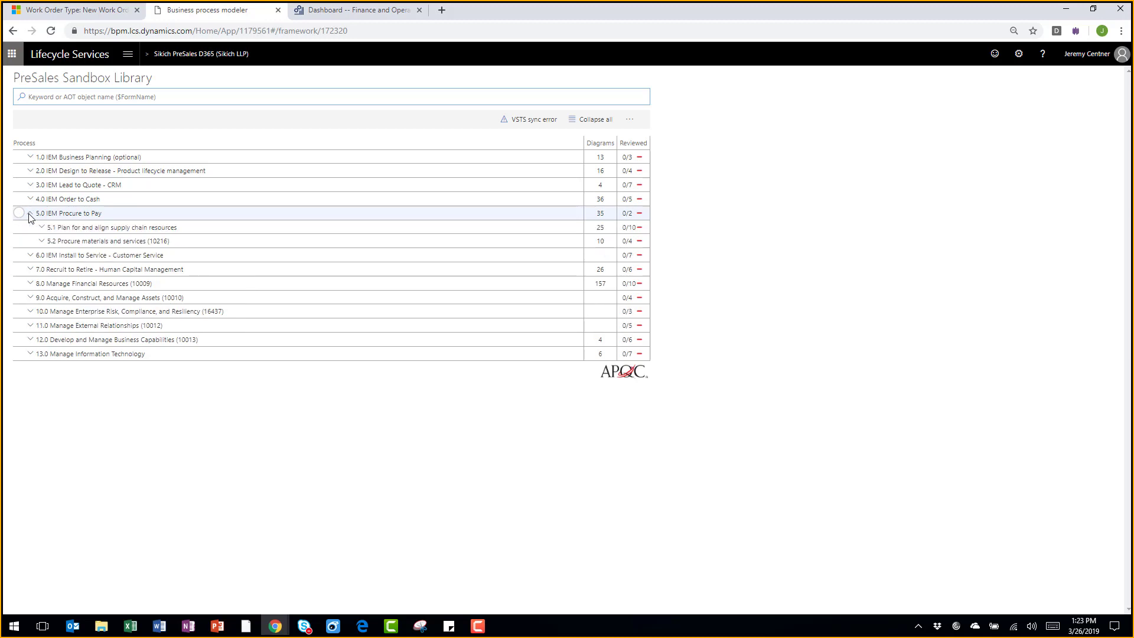
pyautogui.click(41, 228)
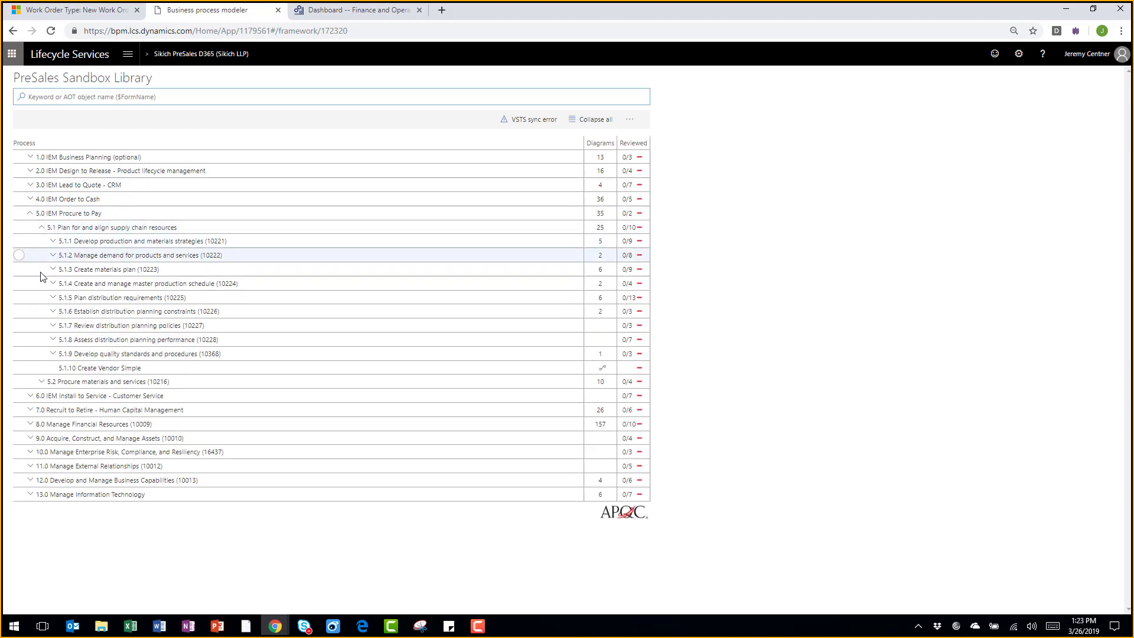
pyautogui.click(41, 381)
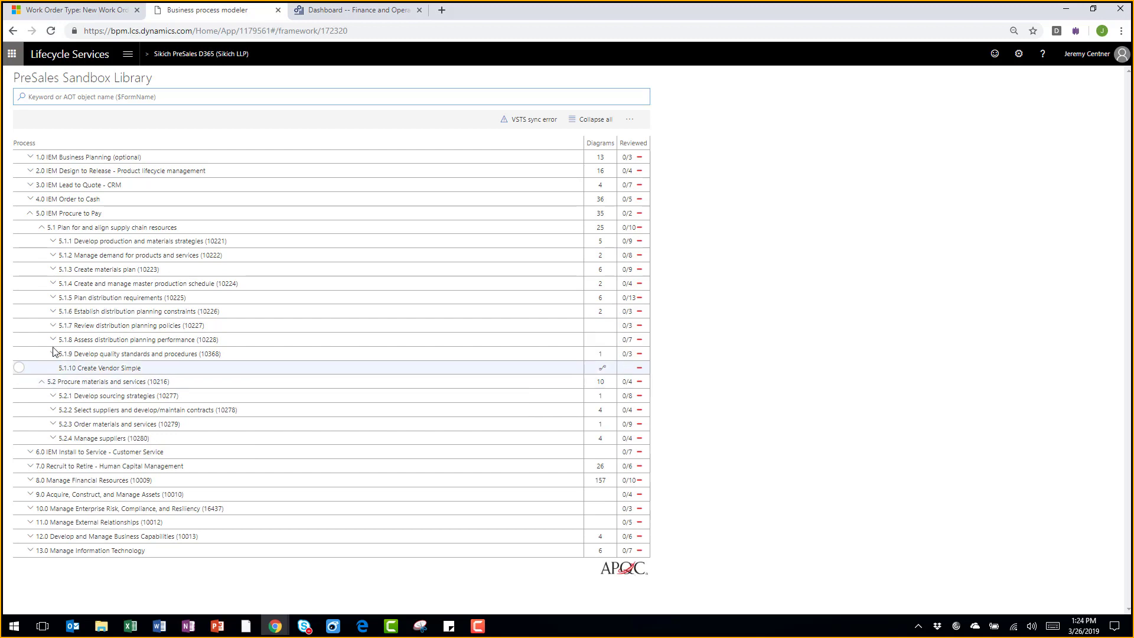
pyautogui.click(53, 325)
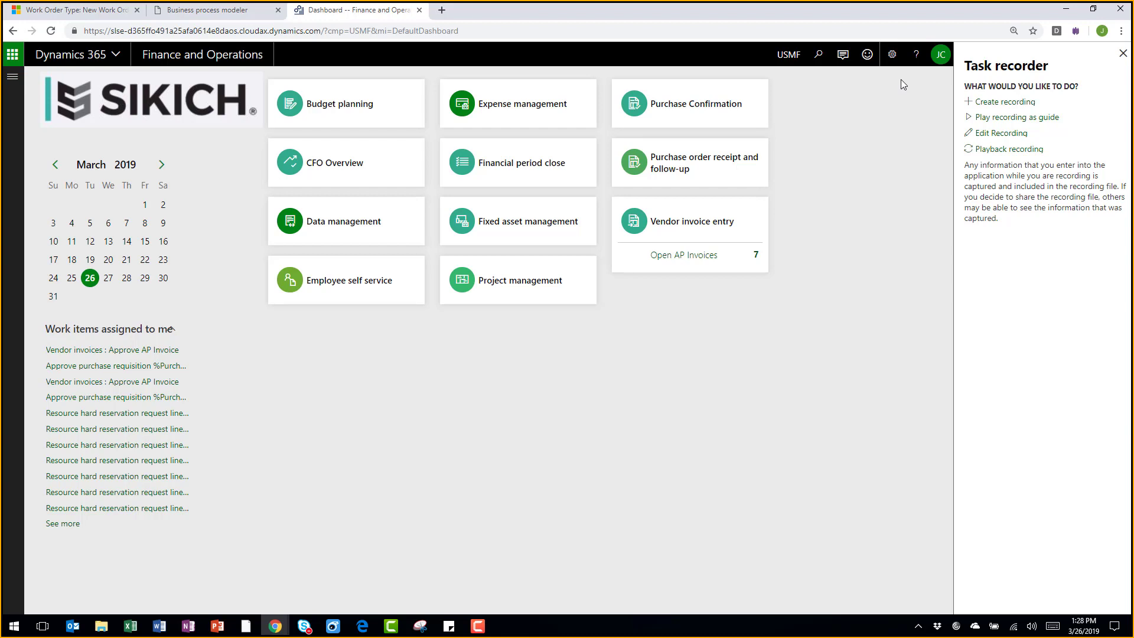
# Step: Create a recording named and described 'Create a vendor', with Capture screenshots set to Yes
pyautogui.click(990, 103)
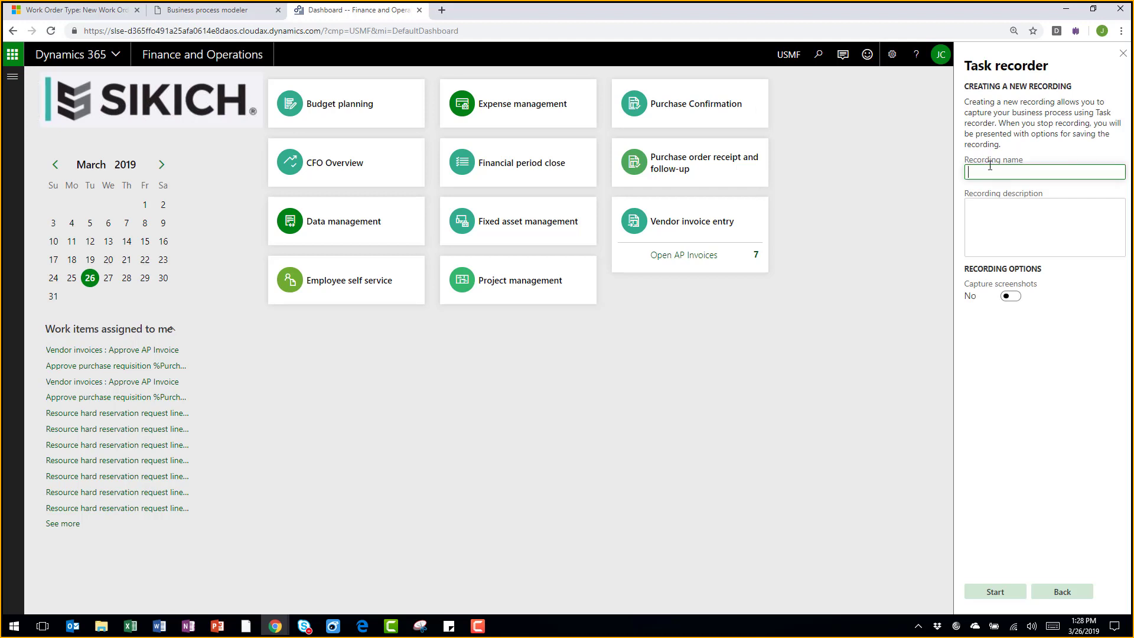
pyautogui.write('Creat')
pyautogui.write('d')
pyautogui.write('ndor')
pyautogui.press('Tab')
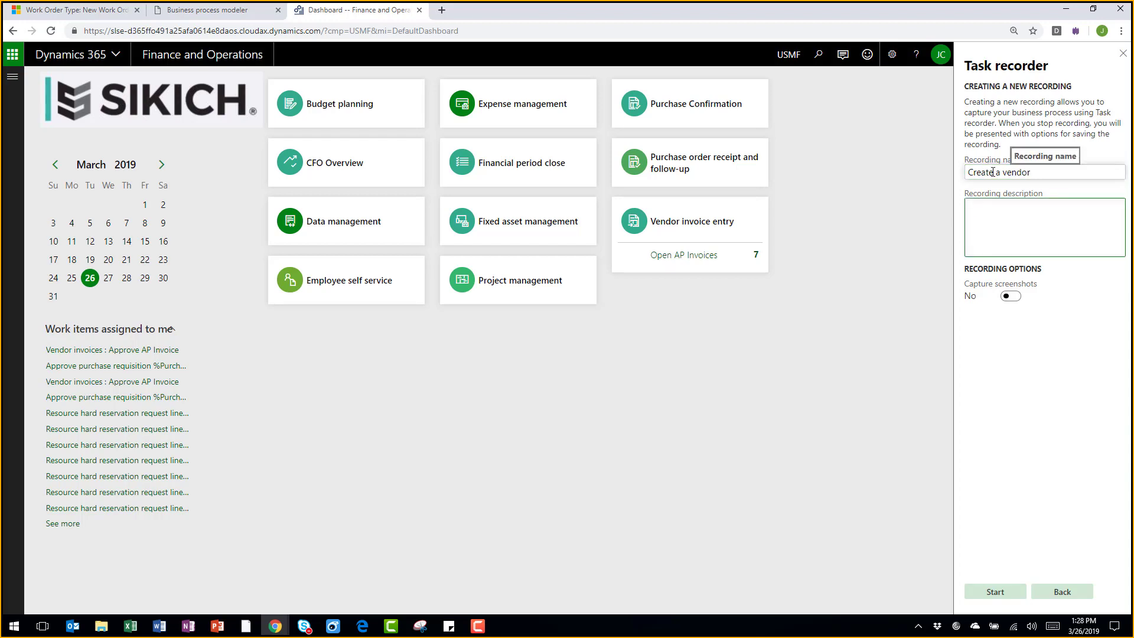
pyautogui.write('Create a vendor')
pyautogui.press('Tab')
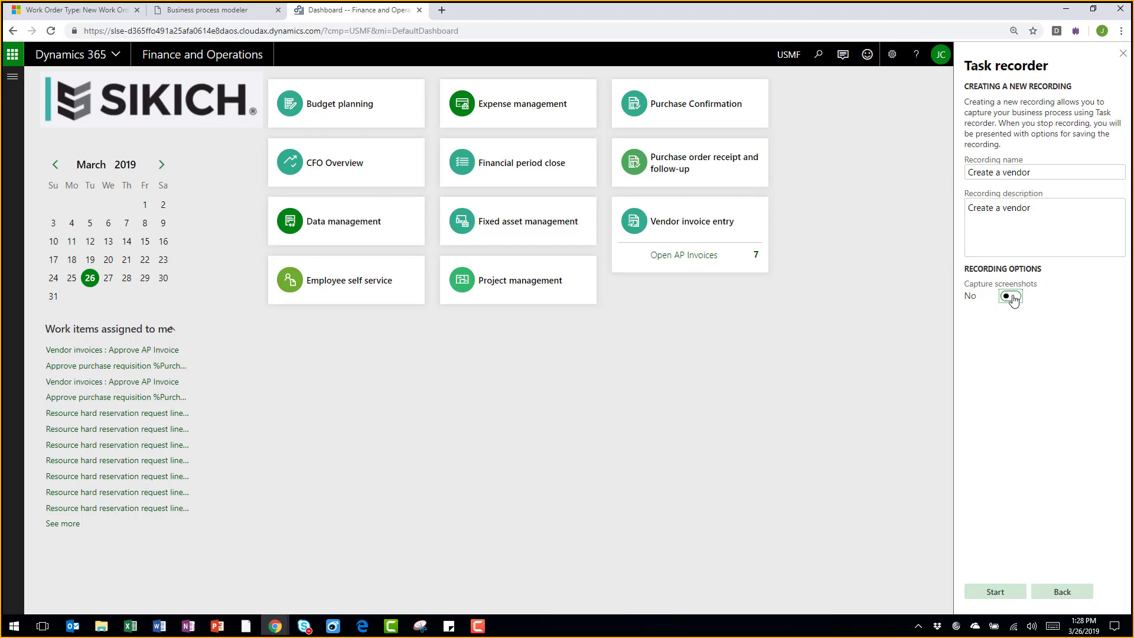
pyautogui.click(1012, 298)
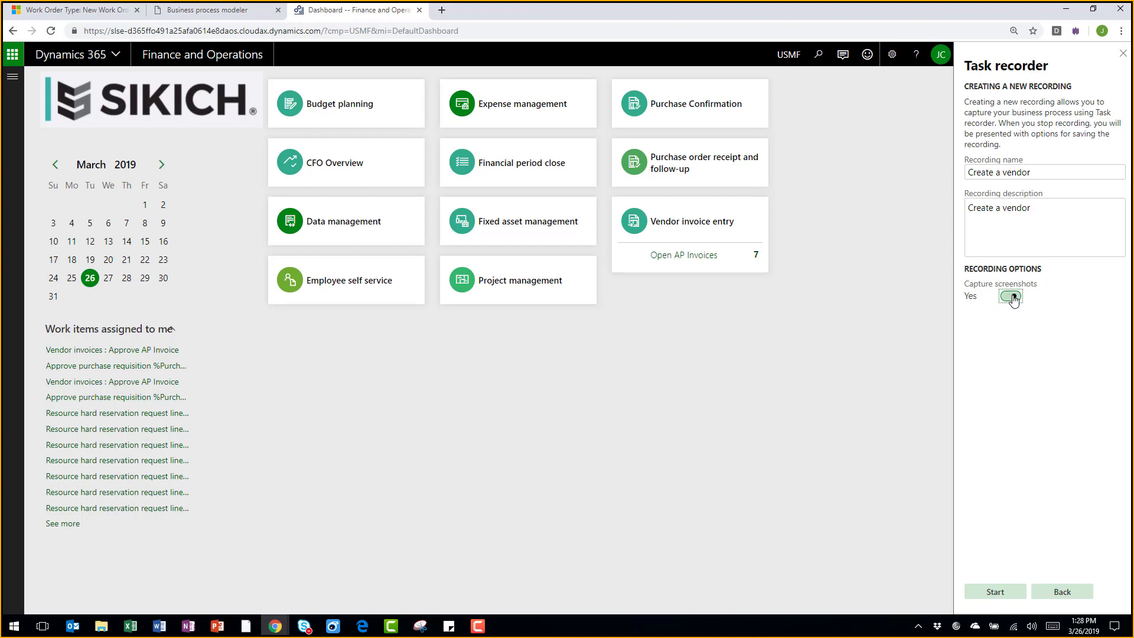
# Step: Start recording and navigate to Accounts payable > Vendors > All vendors
pyautogui.click(1006, 591)
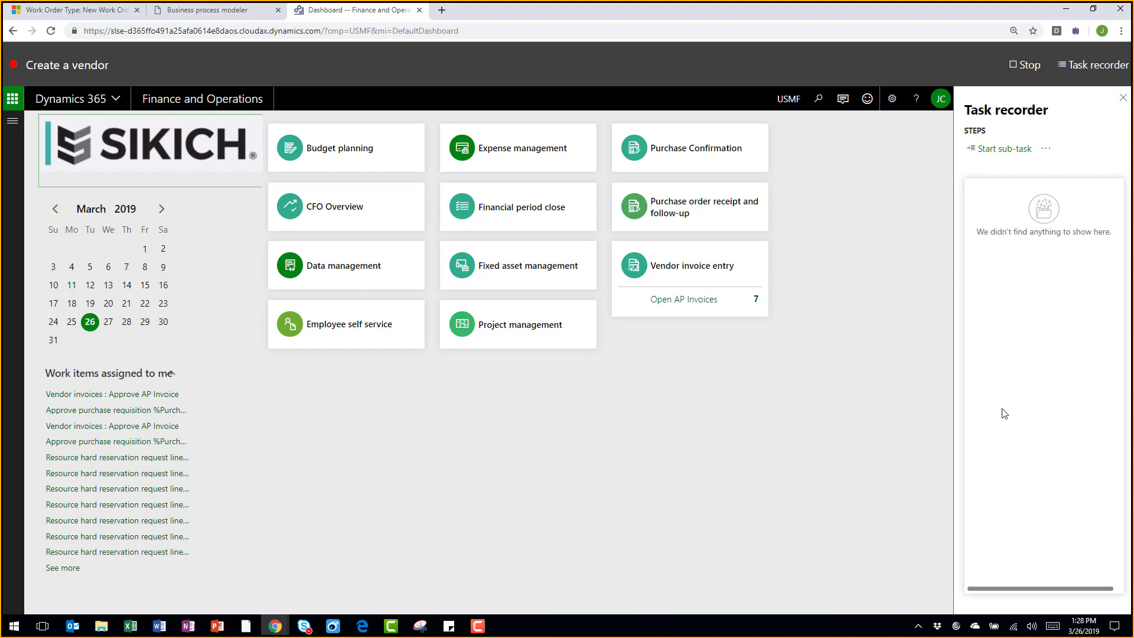
pyautogui.click(11, 122)
pyautogui.scroll(-3, 53, 177)
pyautogui.click(58, 145)
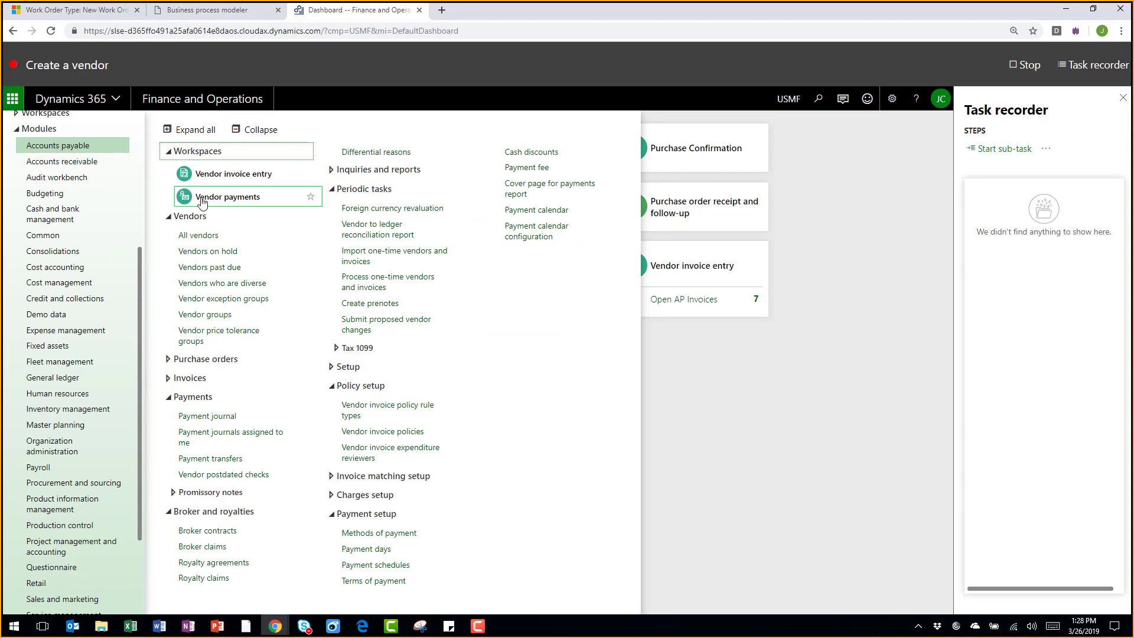
pyautogui.click(214, 236)
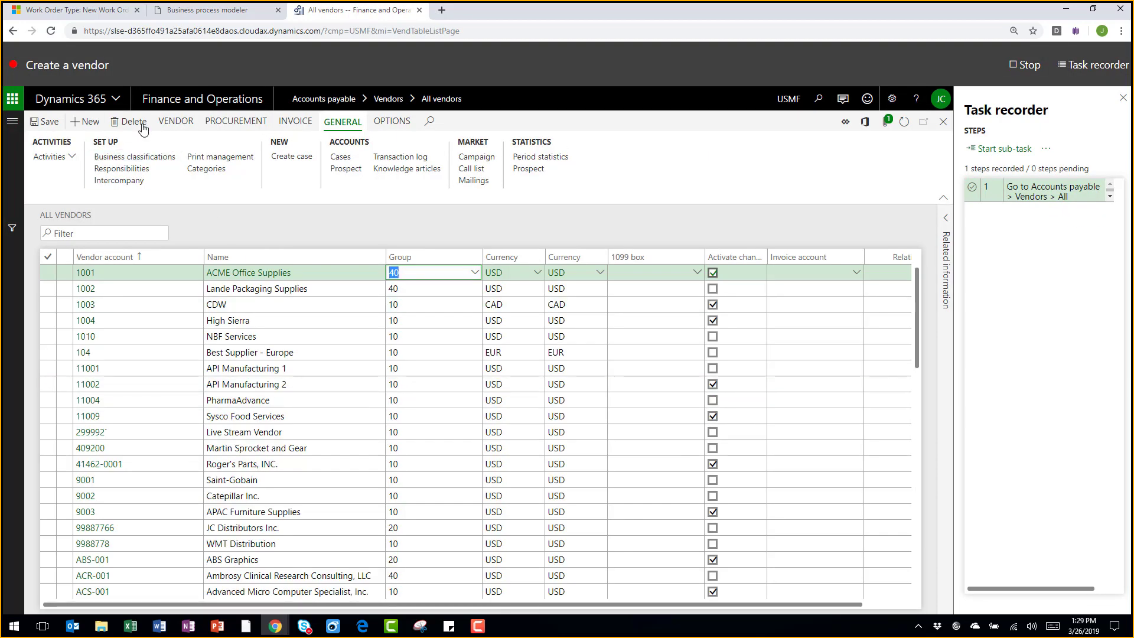
# Step: Create and save vendor 23131242, 'JRC Vendor', in vendor group 10
pyautogui.click(87, 122)
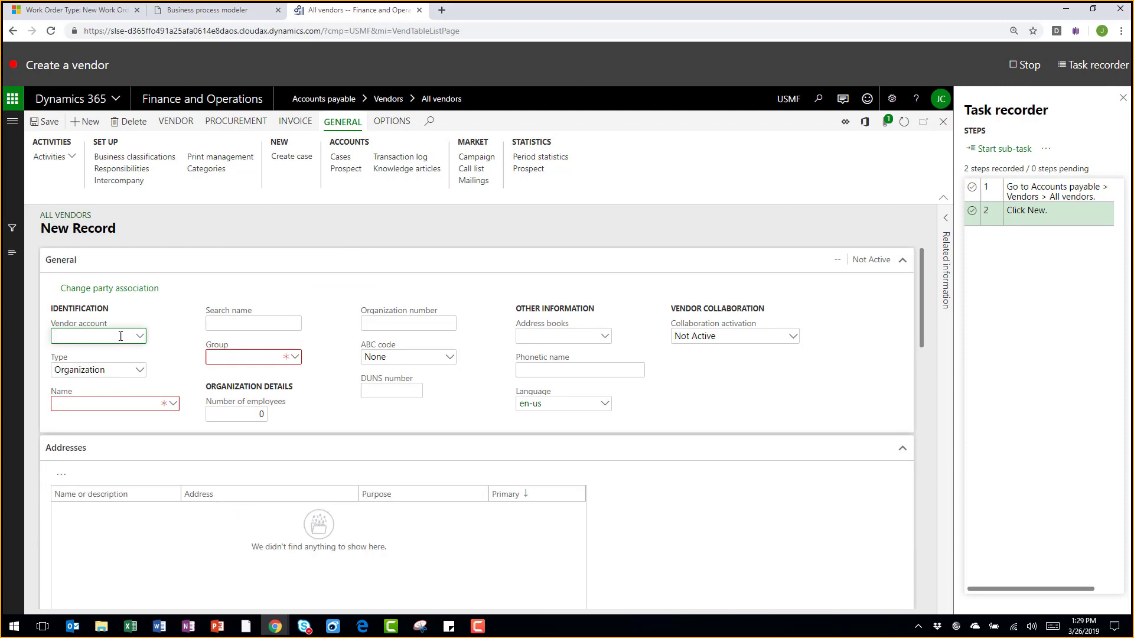
pyautogui.write('23131242')
pyautogui.press('Tab')
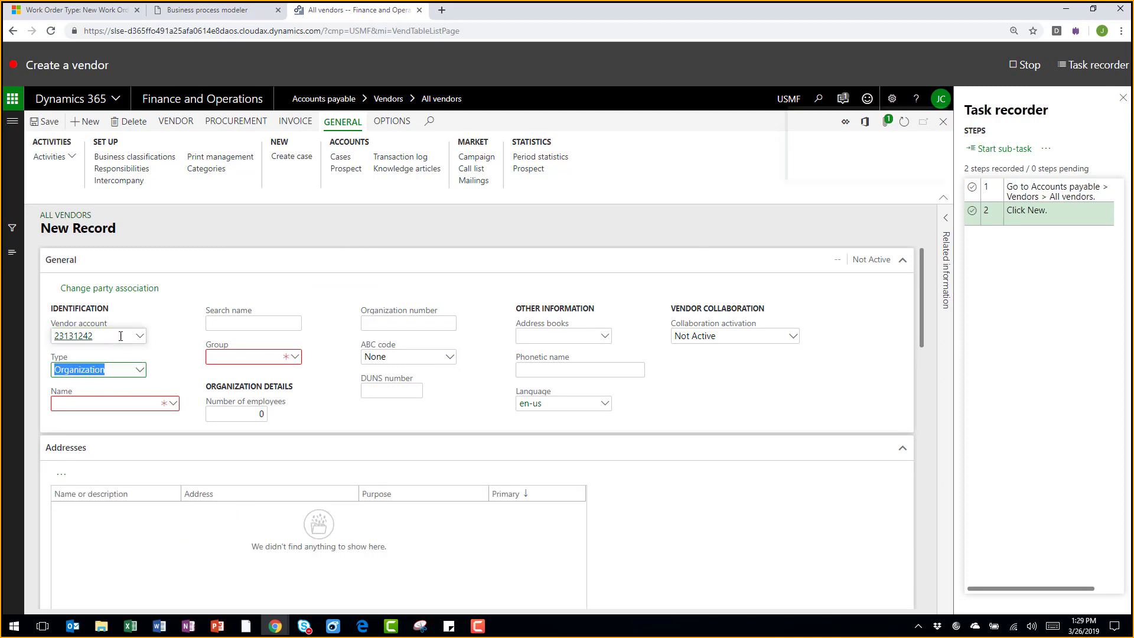
pyautogui.press('Tab')
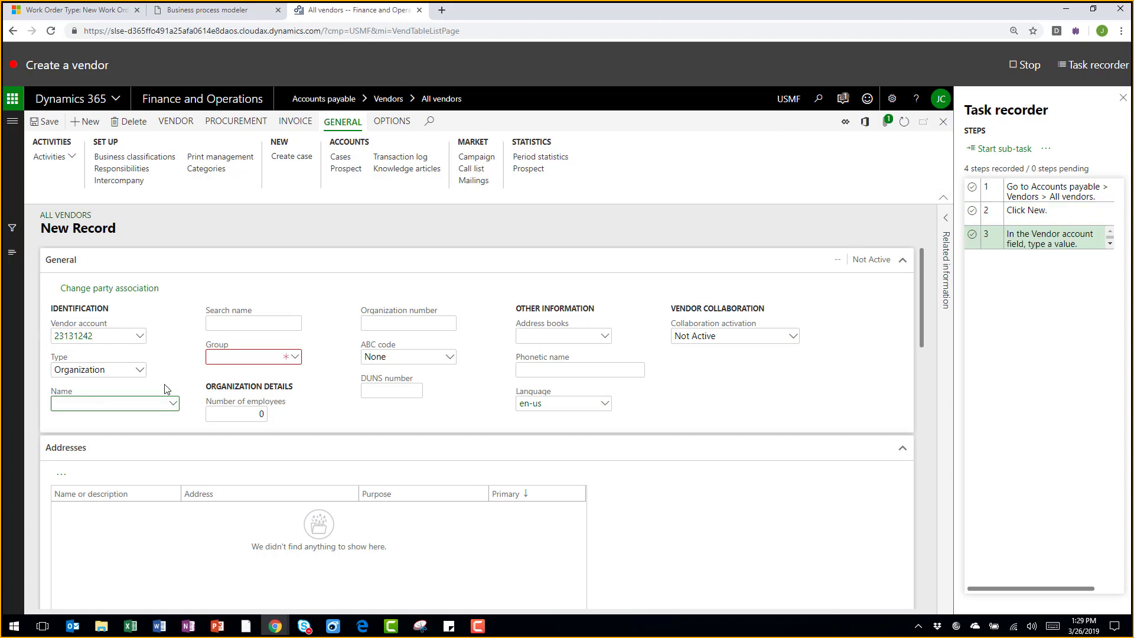
pyautogui.write('JRC Vendor')
pyautogui.press('Tab')
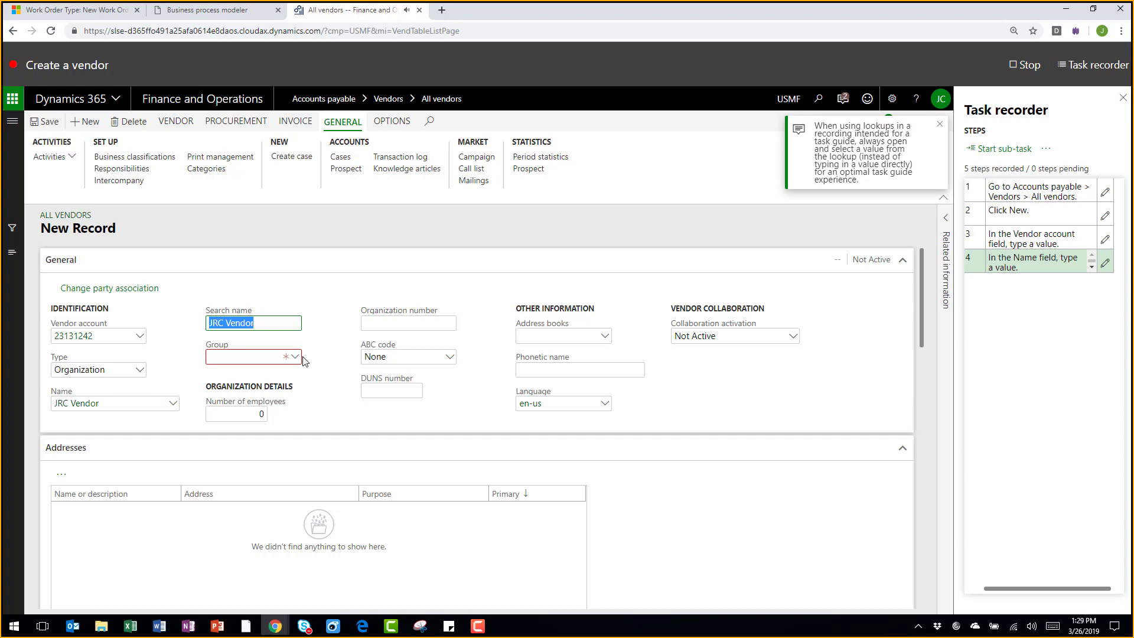
pyautogui.press('Tab')
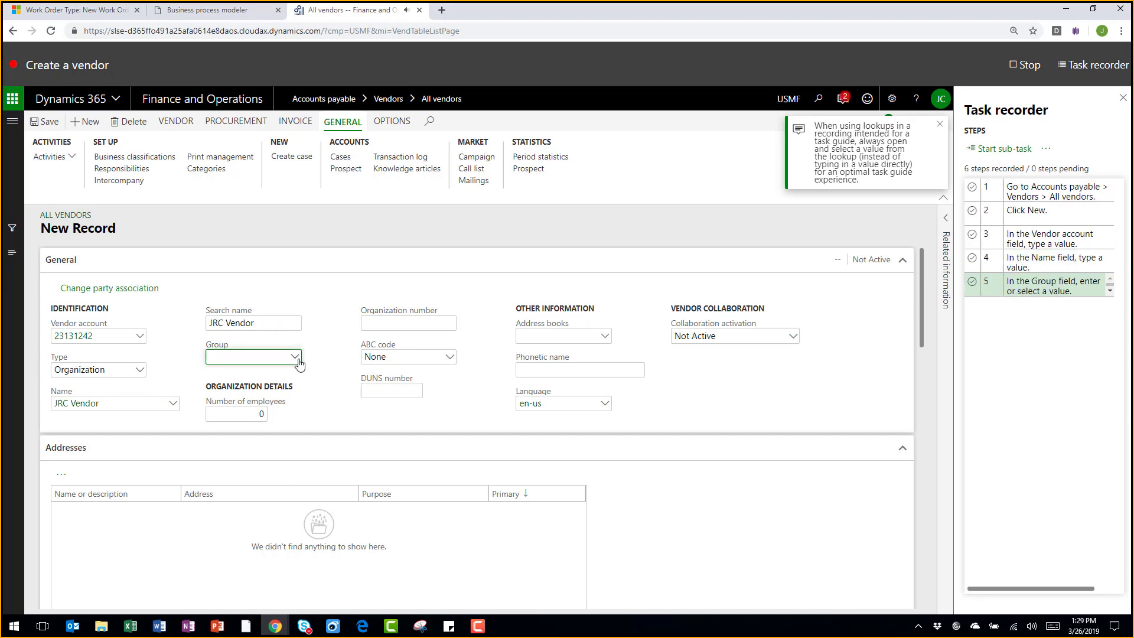
pyautogui.click(296, 358)
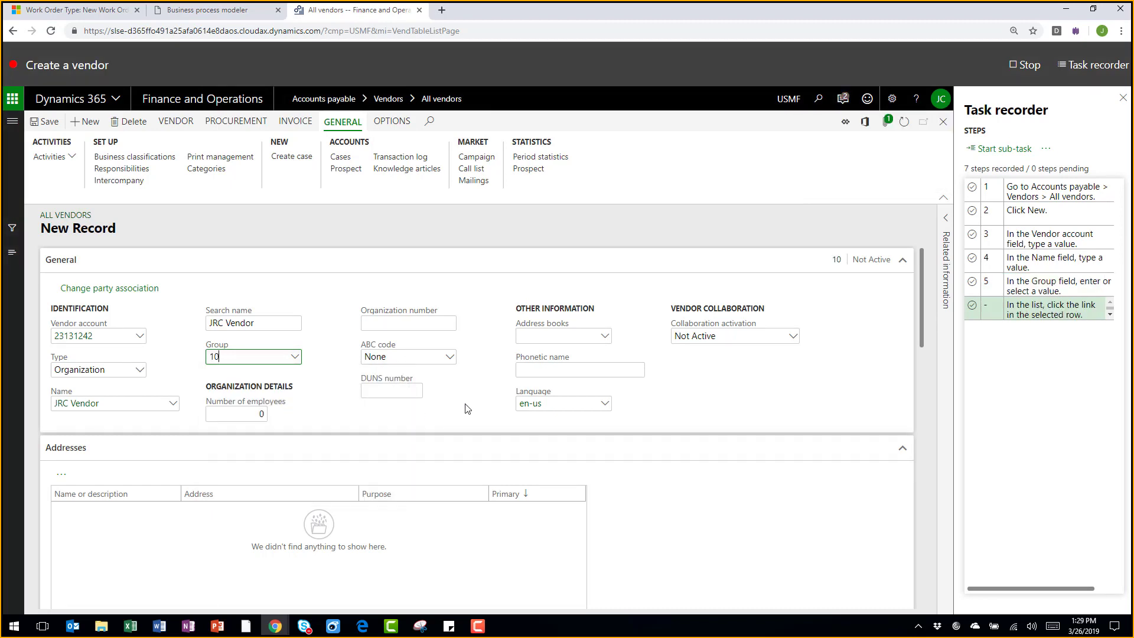
pyautogui.click(49, 121)
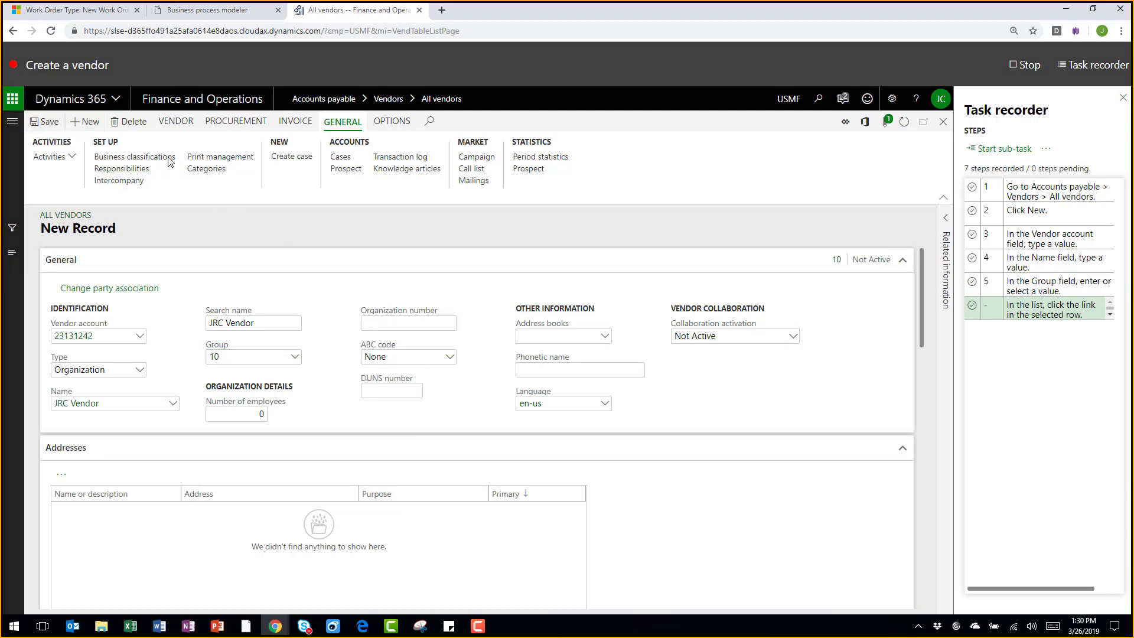
# Step: Stop the recording, export it as a Word document, and open the downloaded file
pyautogui.click(1028, 64)
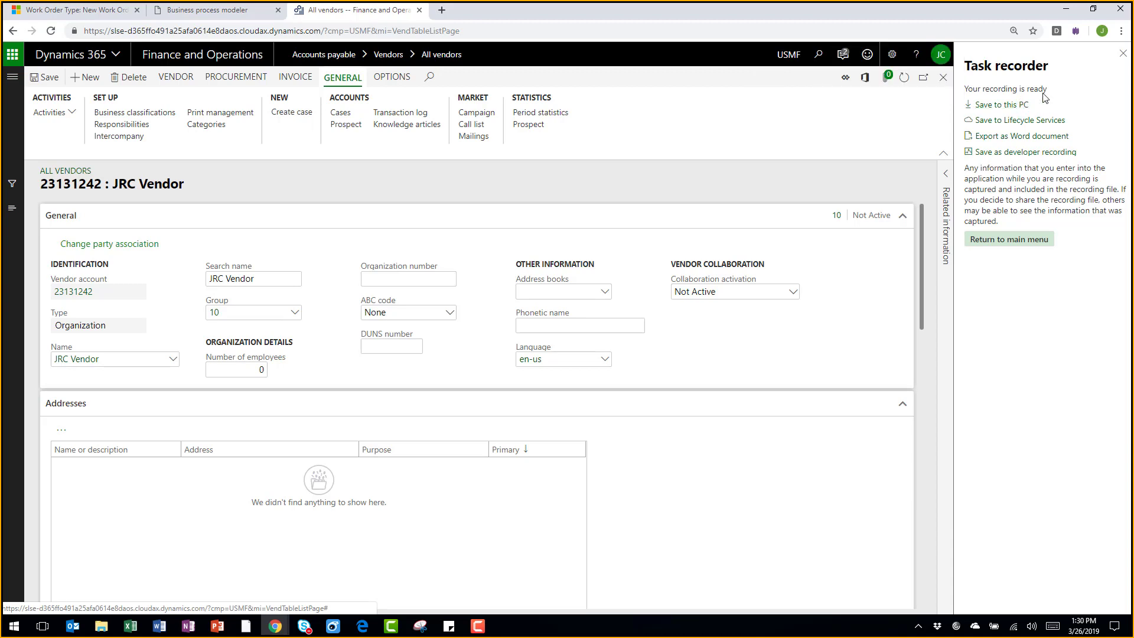
pyautogui.click(1048, 139)
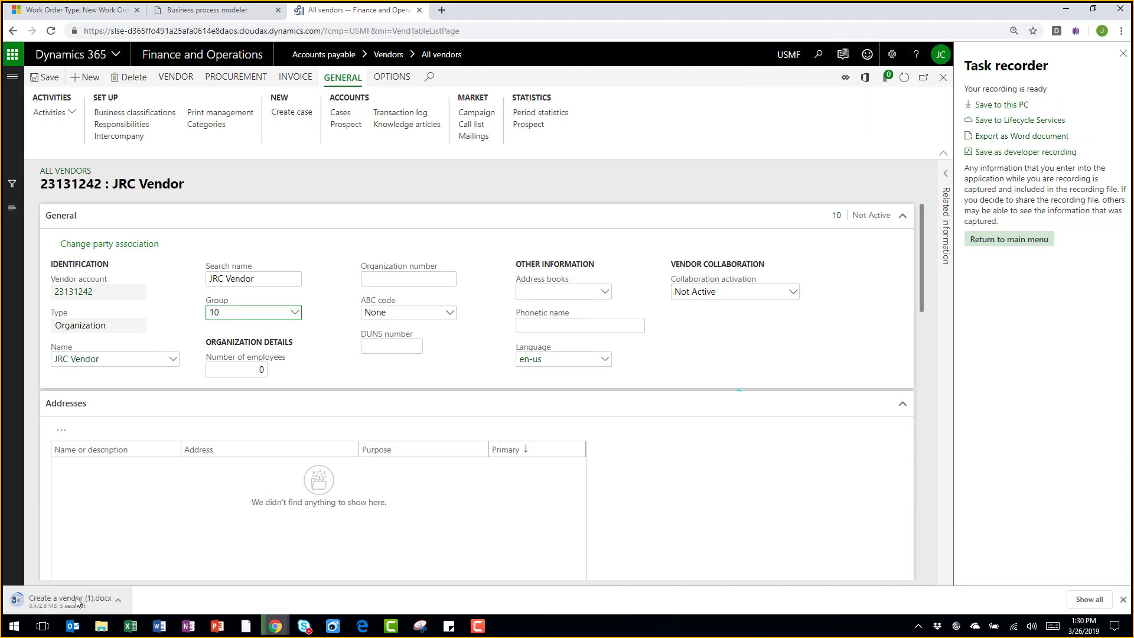
pyautogui.click(31, 608)
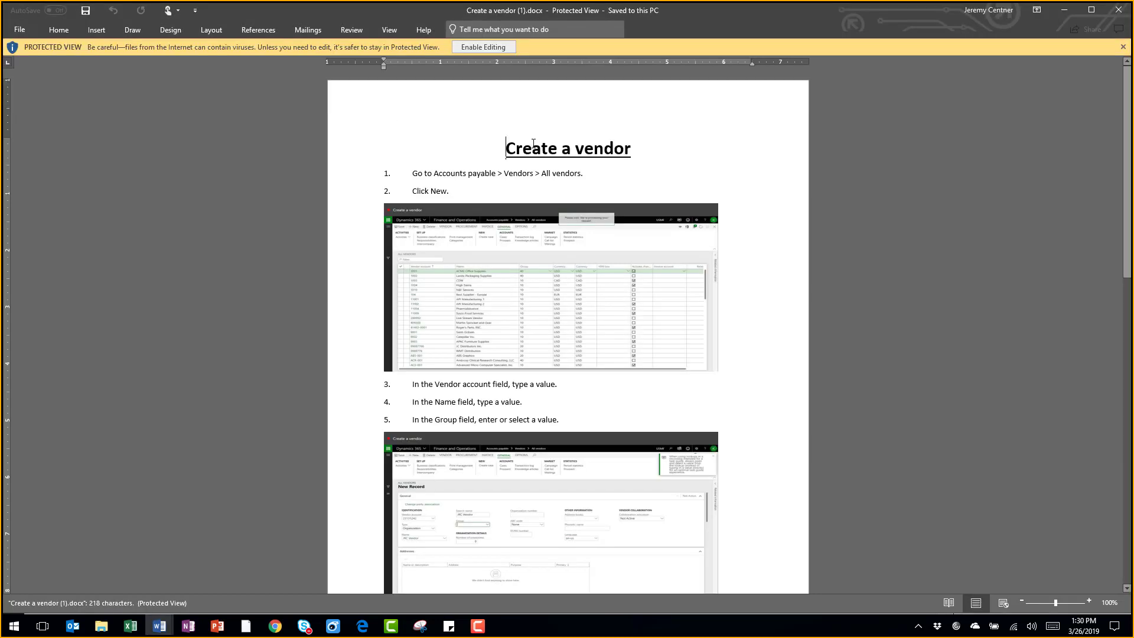
# Step: Look over the Click New step in Word, then return to the Dynamics 365 browser
pyautogui.click(484, 189)
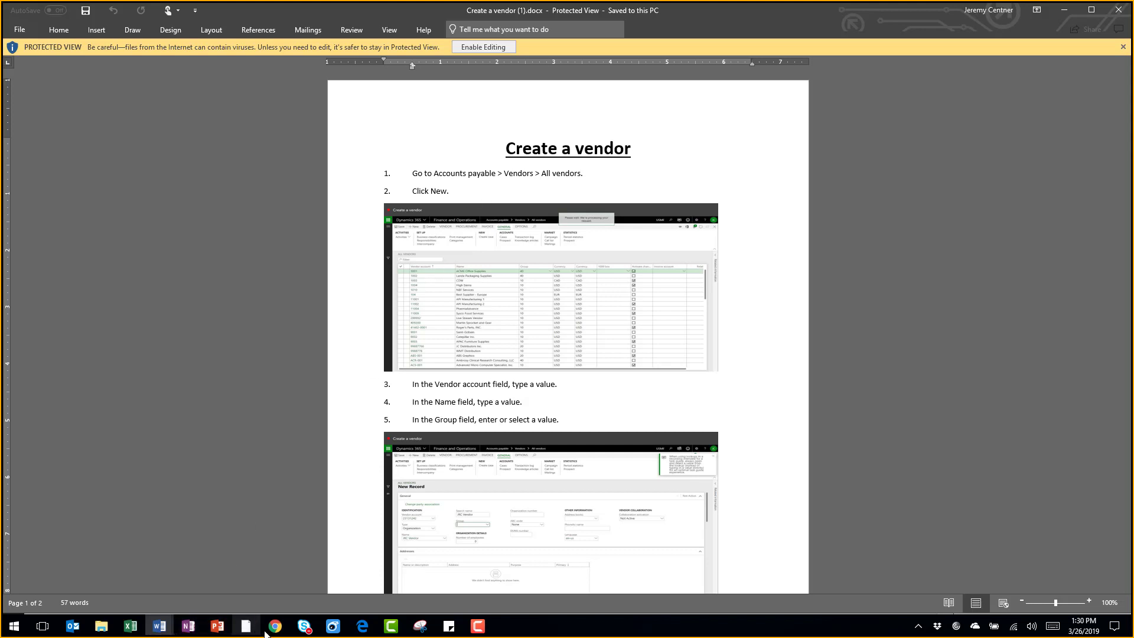
pyautogui.moveTo(275, 627)
pyautogui.click(256, 590)
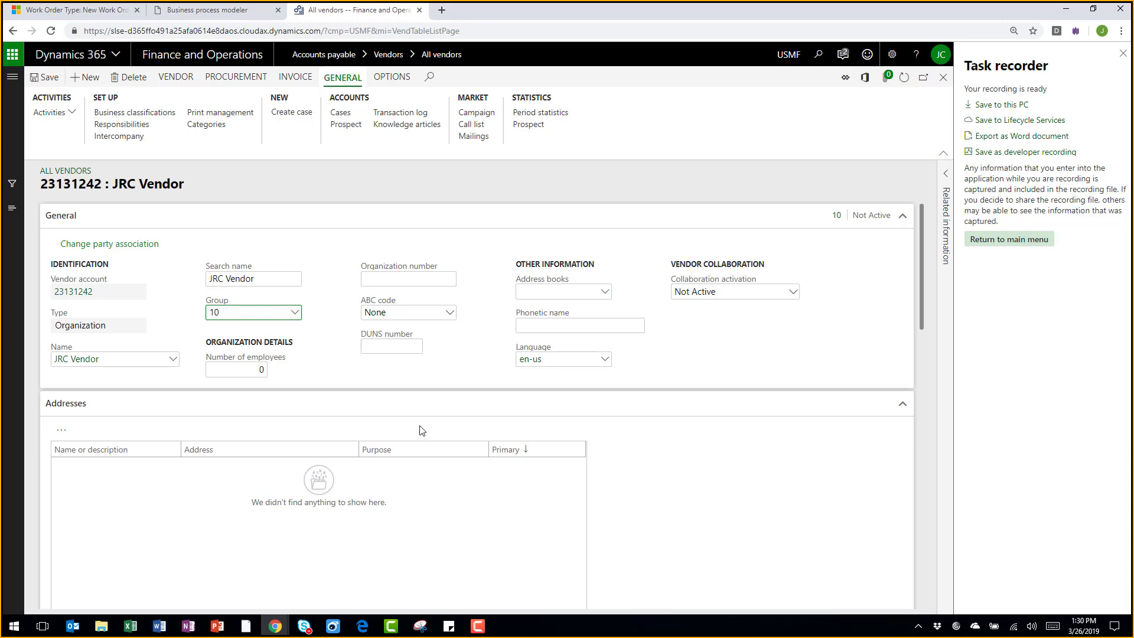
# Step: Save the recording to library 172320 under 5.1.10 Create Vendor Simple, then return to the dashboard
pyautogui.click(1019, 121)
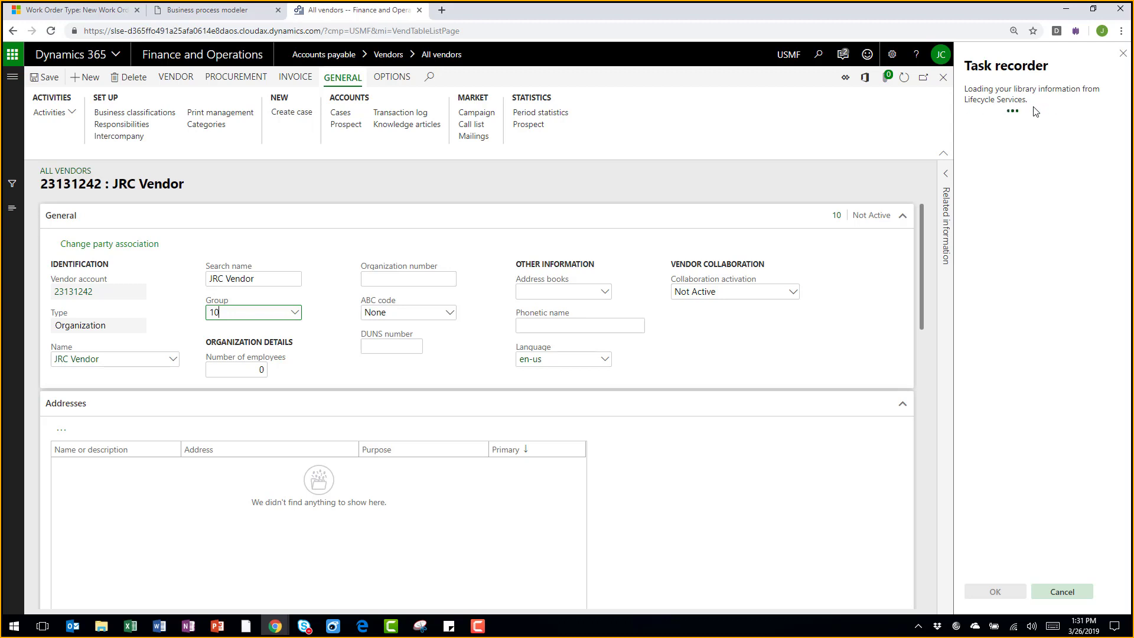
pyautogui.click(1054, 110)
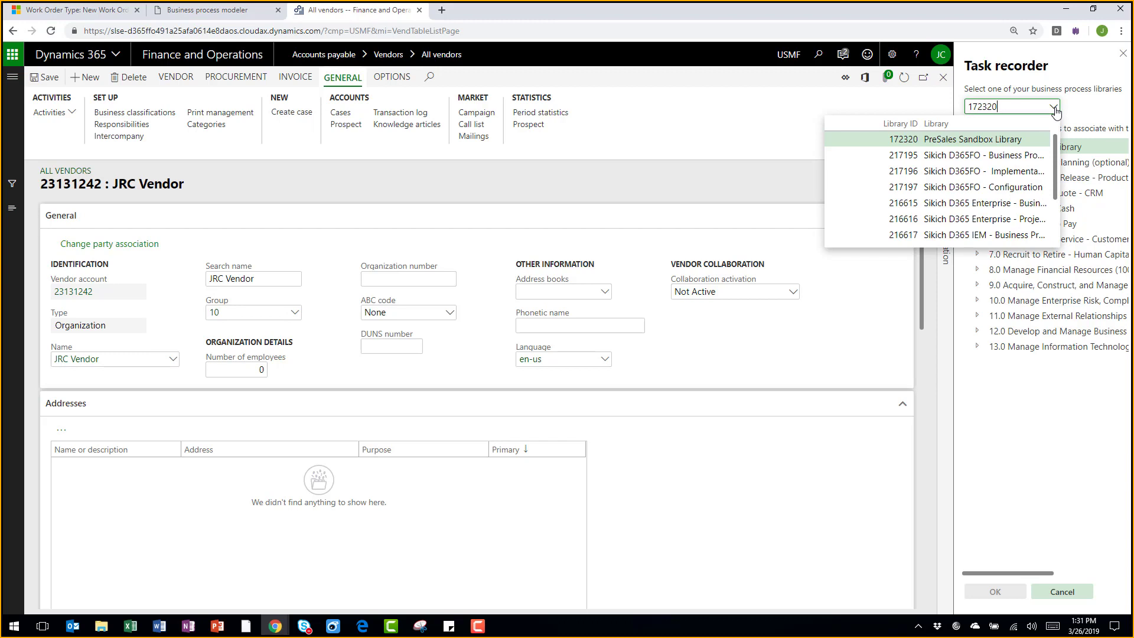
pyautogui.click(1055, 108)
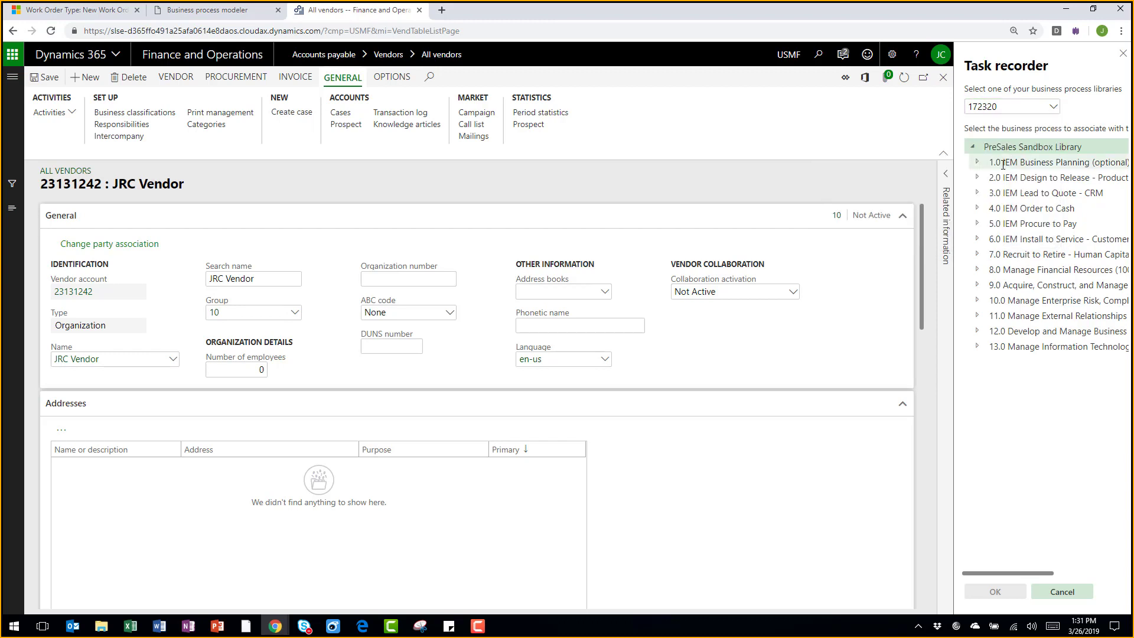
pyautogui.click(978, 224)
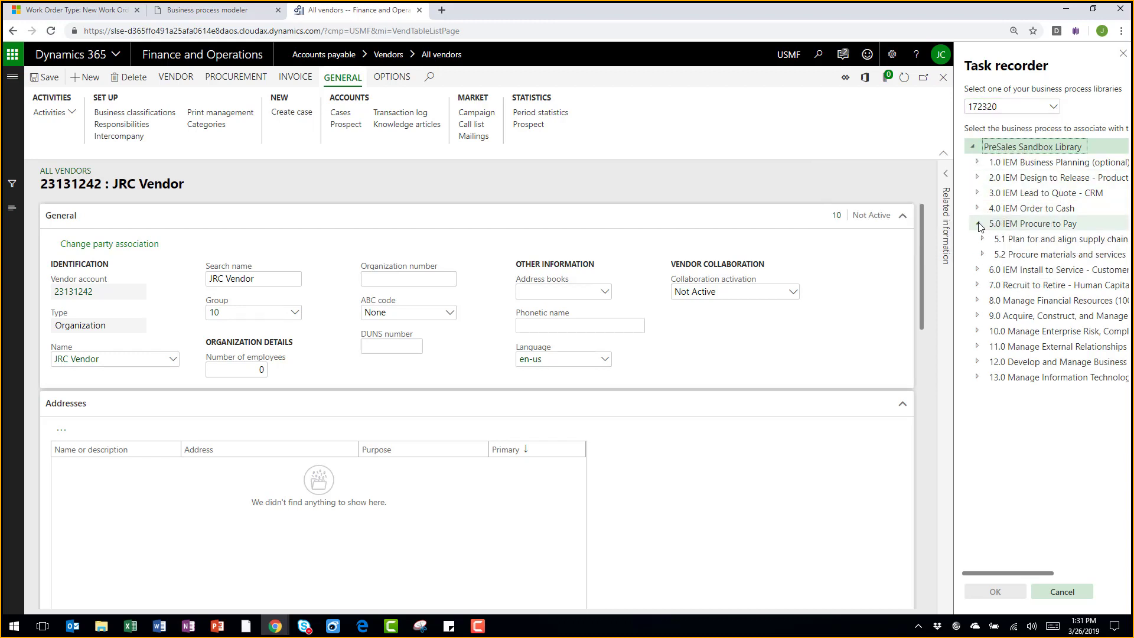
pyautogui.click(982, 239)
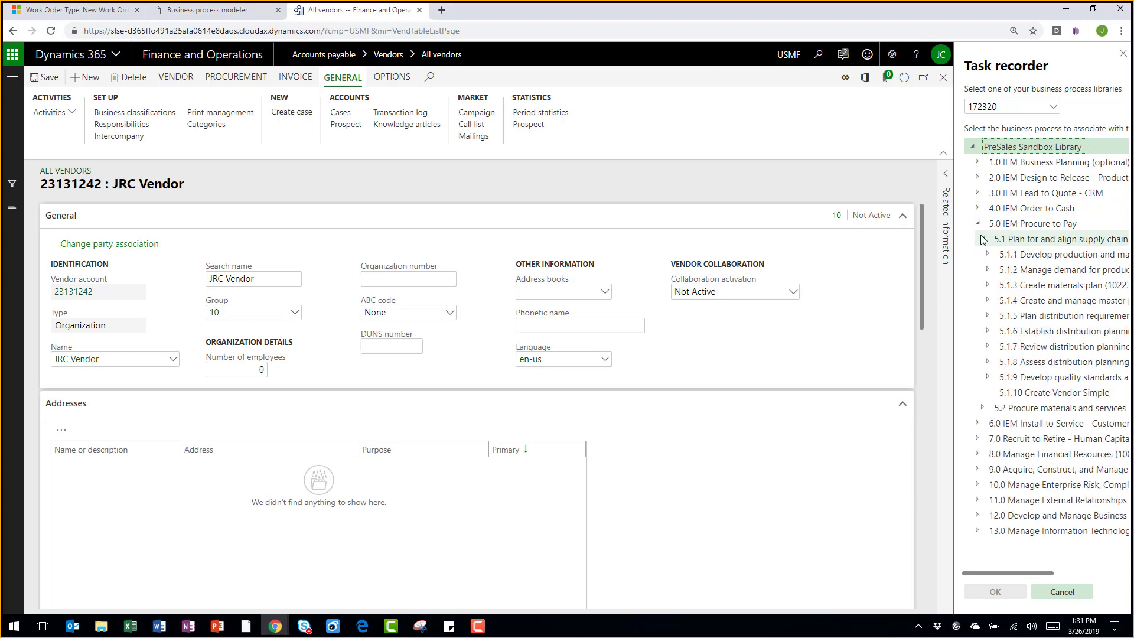
pyautogui.click(1046, 394)
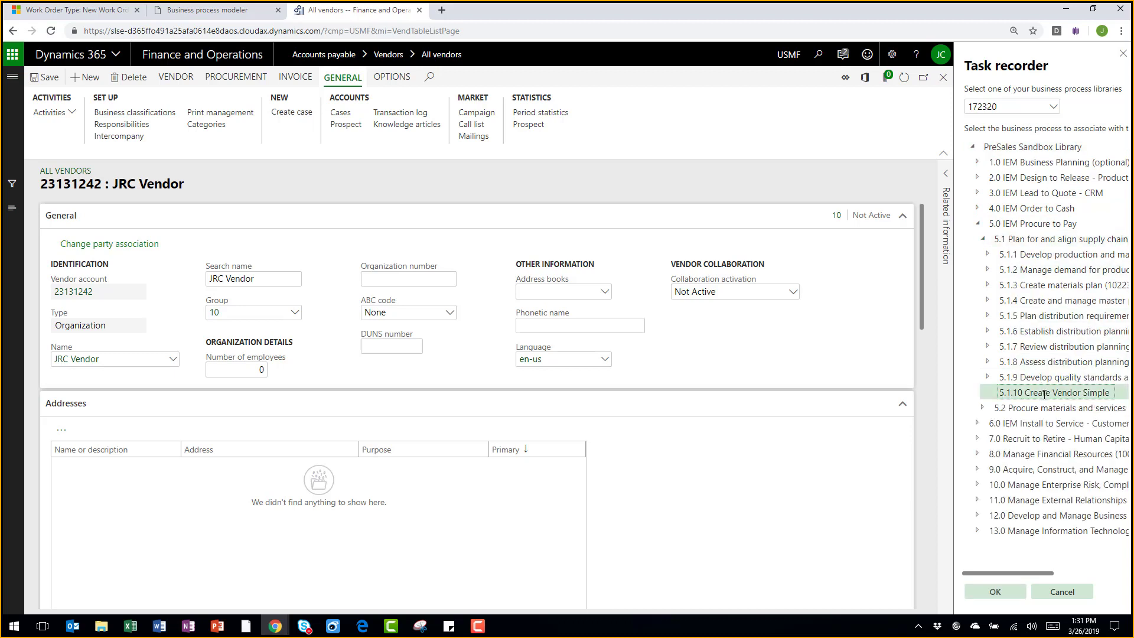
pyautogui.click(1003, 594)
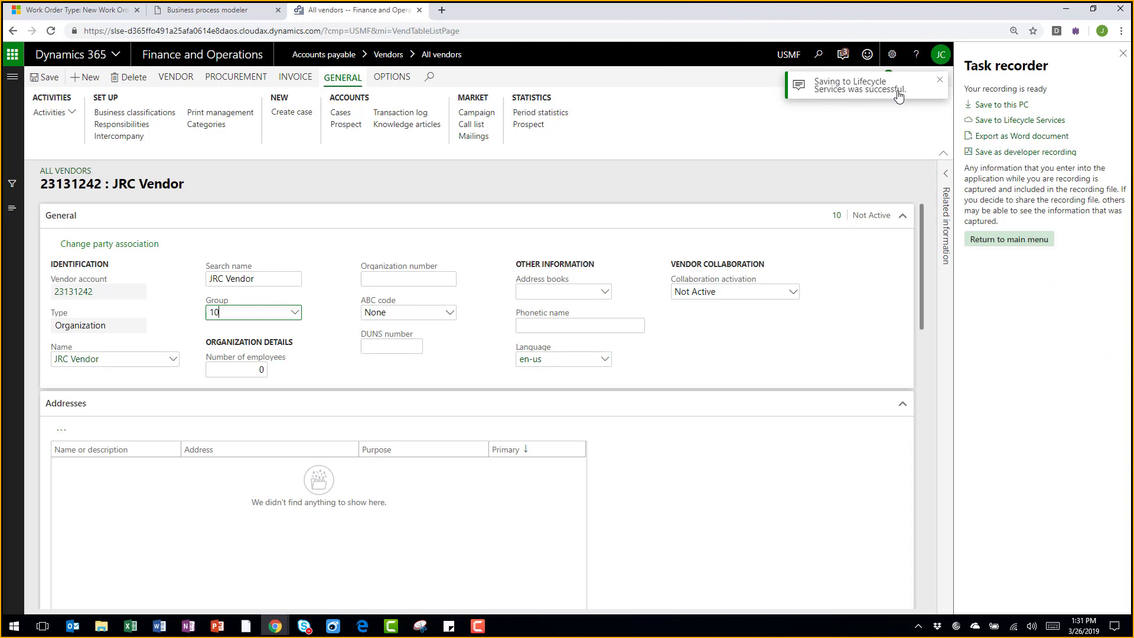
pyautogui.click(237, 11)
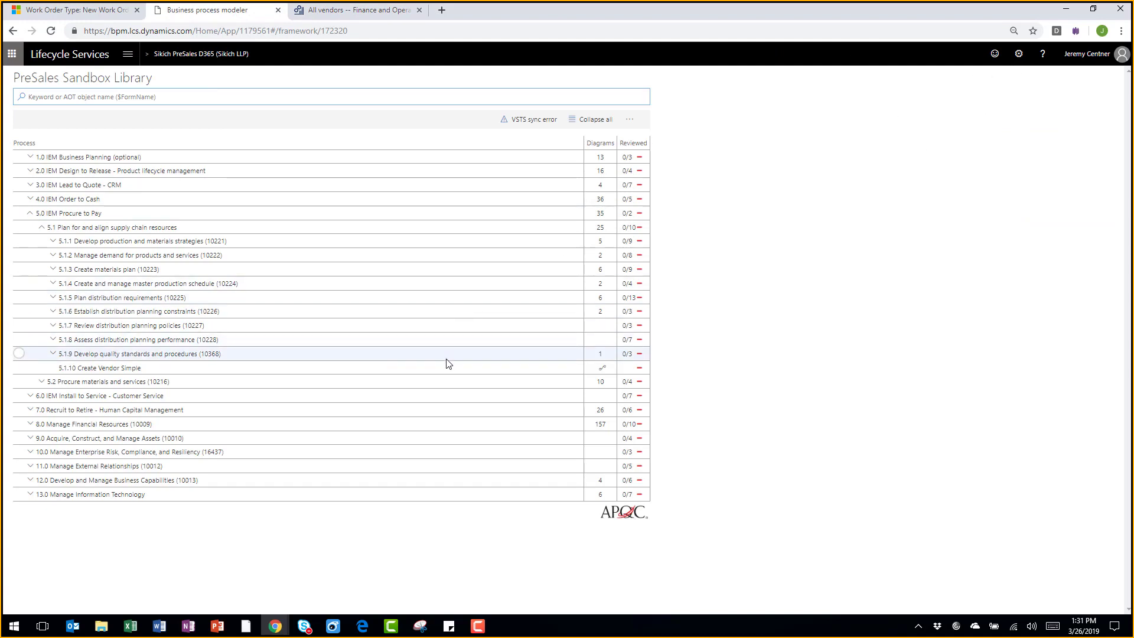
pyautogui.hotkey('ctrl', 'Tab')
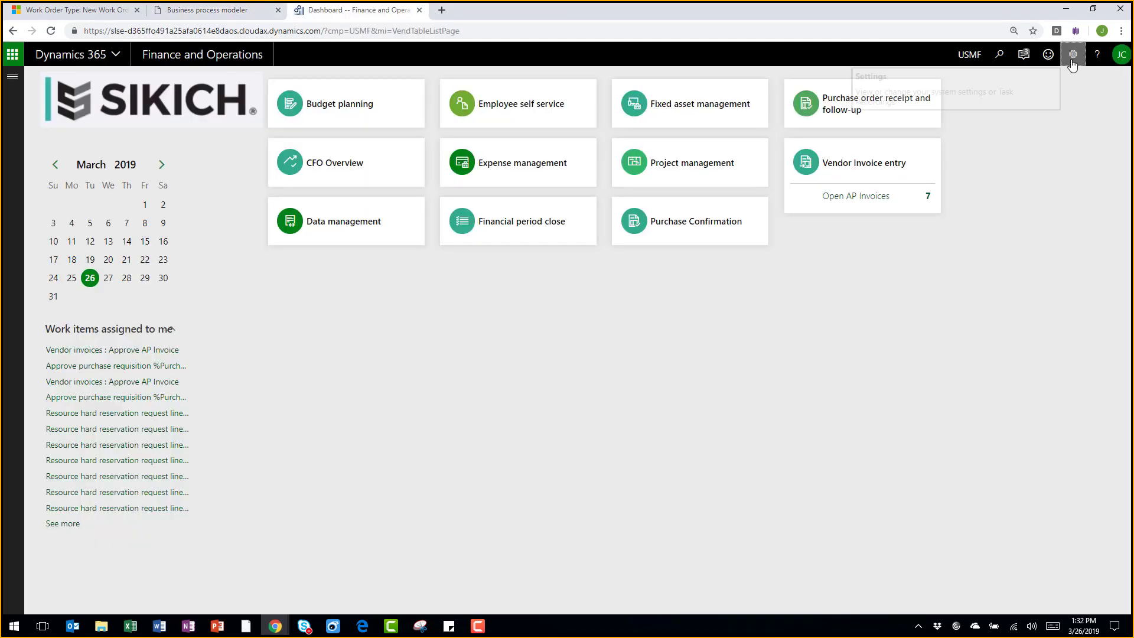
# Step: Search Help's task guides for 'vendor' and open 4.1.1.1 Create new vendor
pyautogui.click(1100, 59)
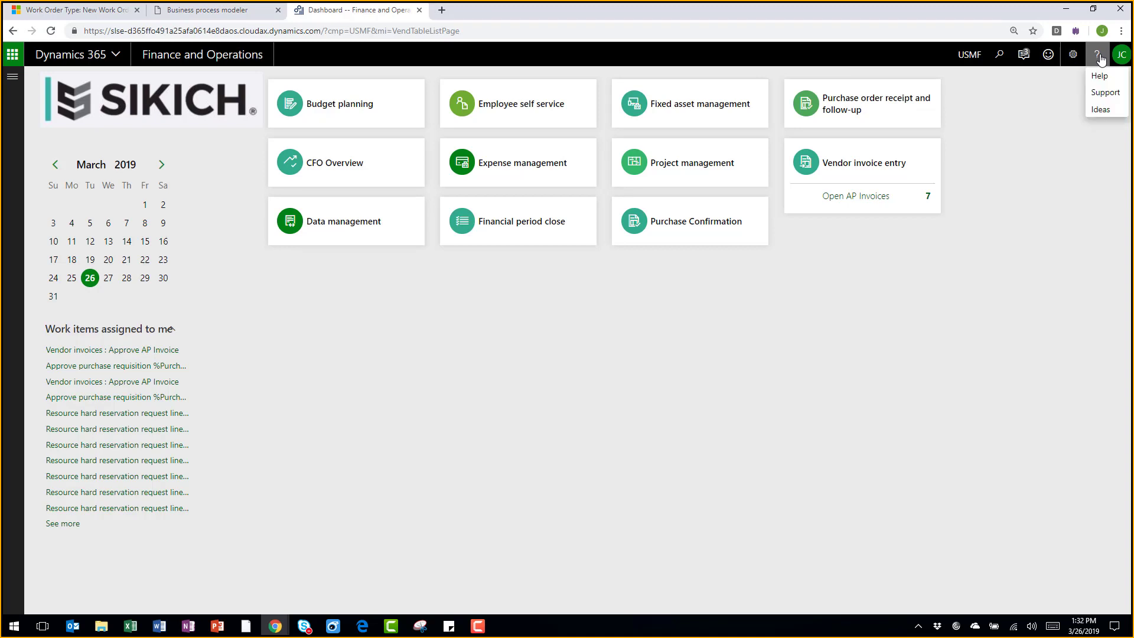
pyautogui.click(1099, 76)
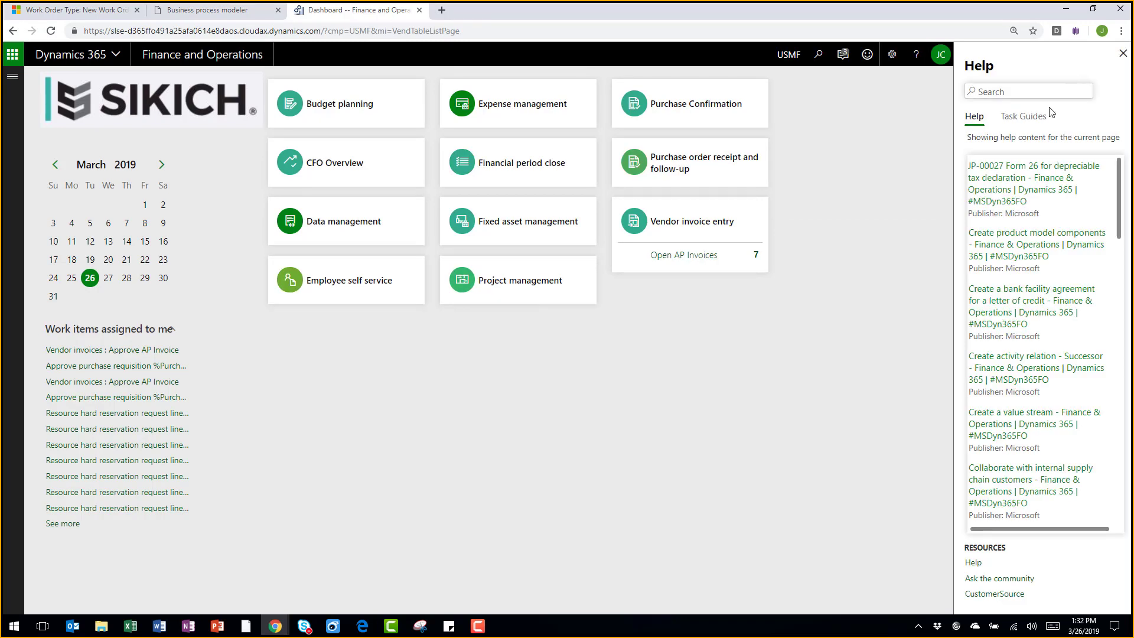
pyautogui.click(1035, 122)
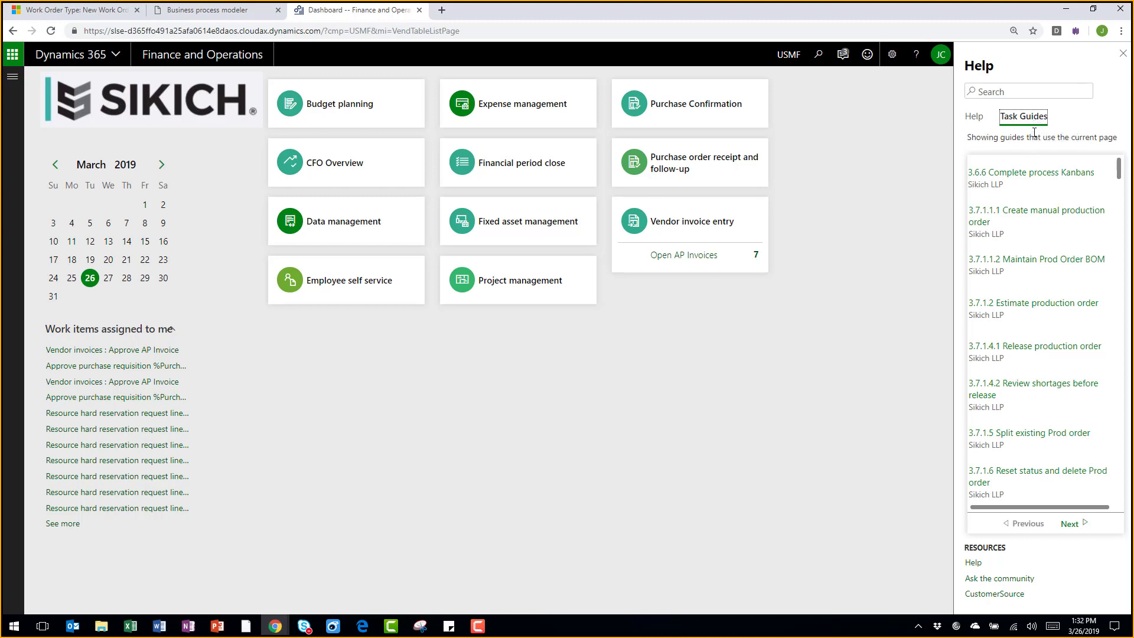
pyautogui.click(1022, 92)
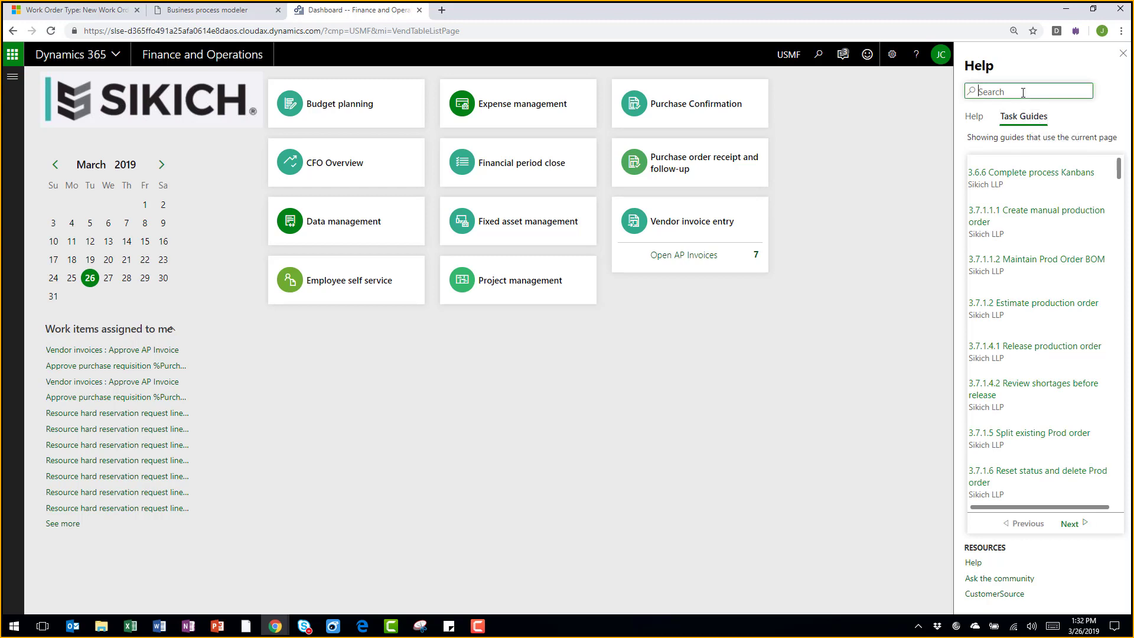
pyautogui.write('vendor')
pyautogui.press('Return')
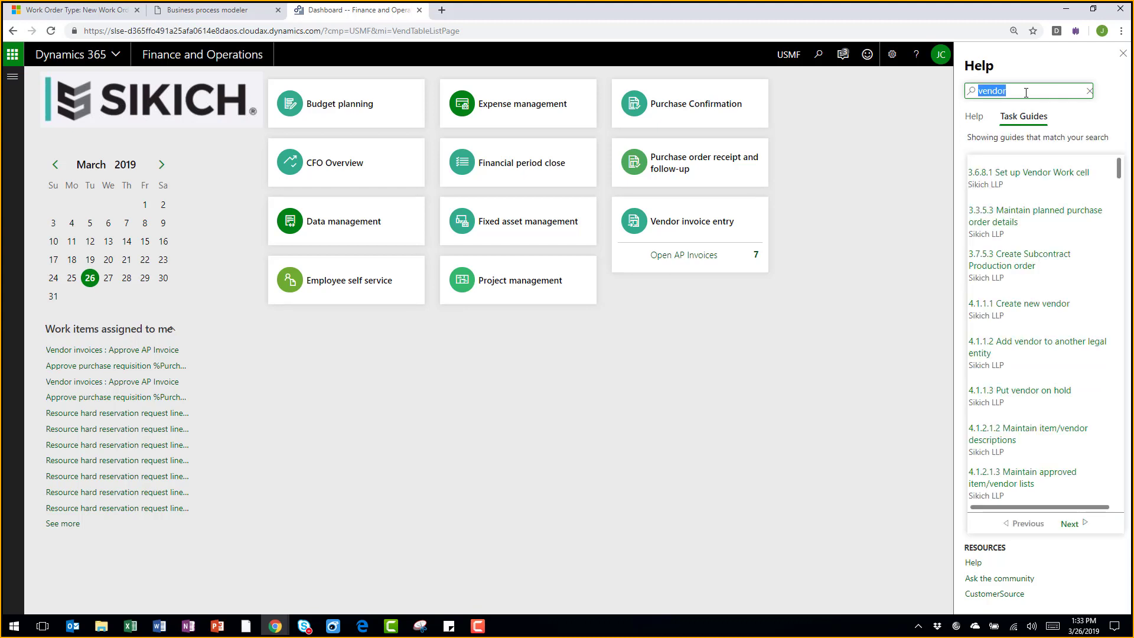
pyautogui.click(1025, 306)
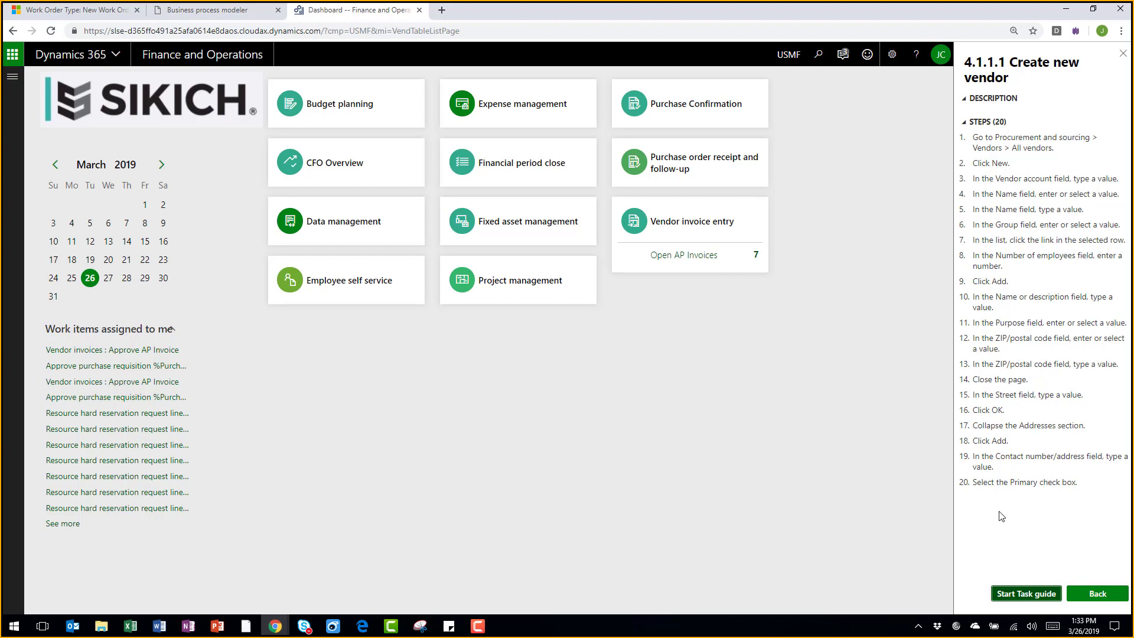
# Step: Start the task guide, go to All vendors, and begin a new vendor record
pyautogui.click(1006, 594)
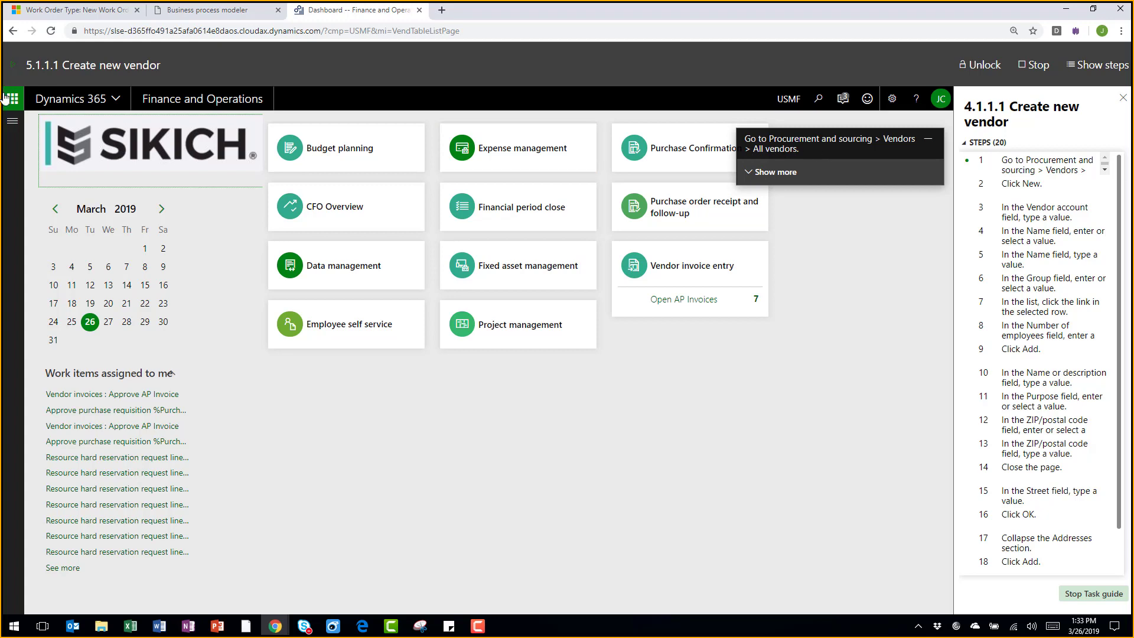
pyautogui.click(13, 120)
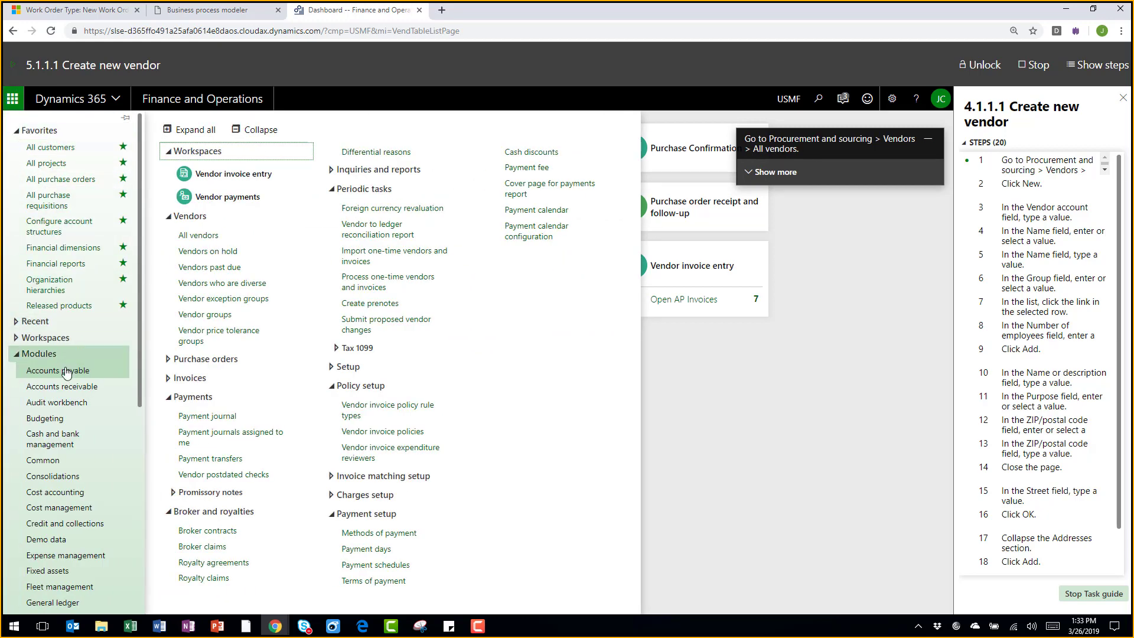
pyautogui.click(206, 240)
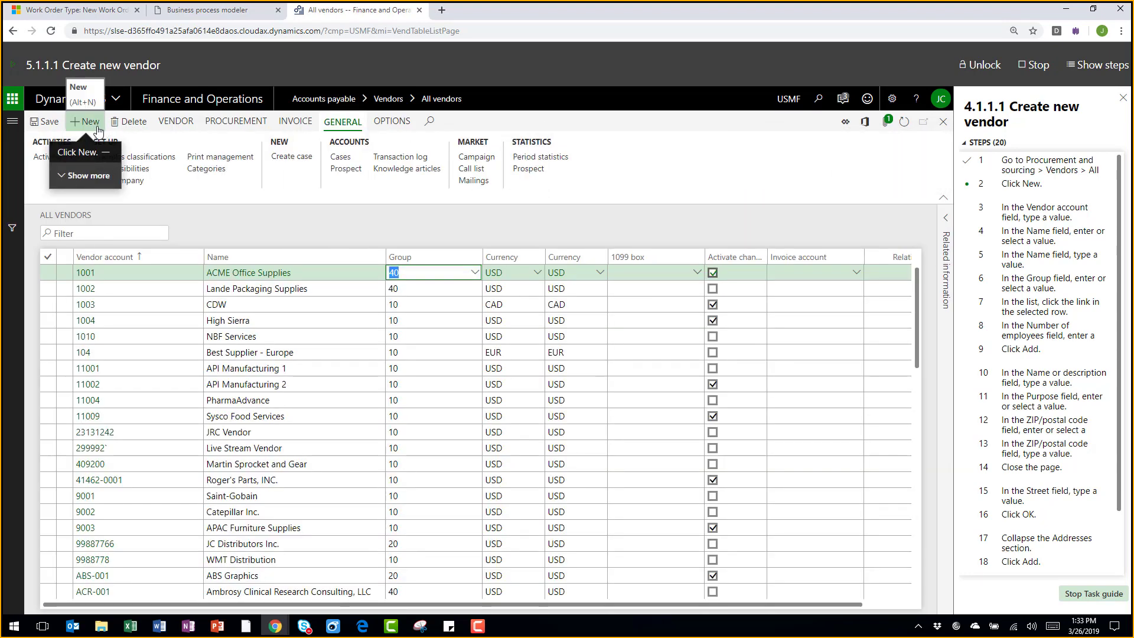
pyautogui.click(235, 127)
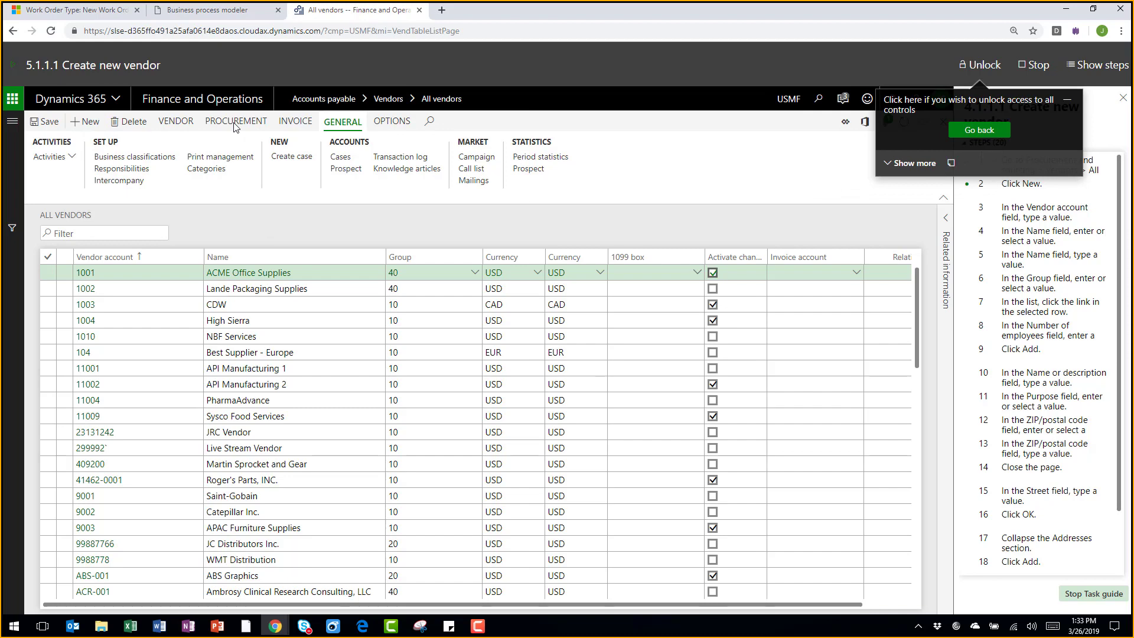
pyautogui.click(979, 130)
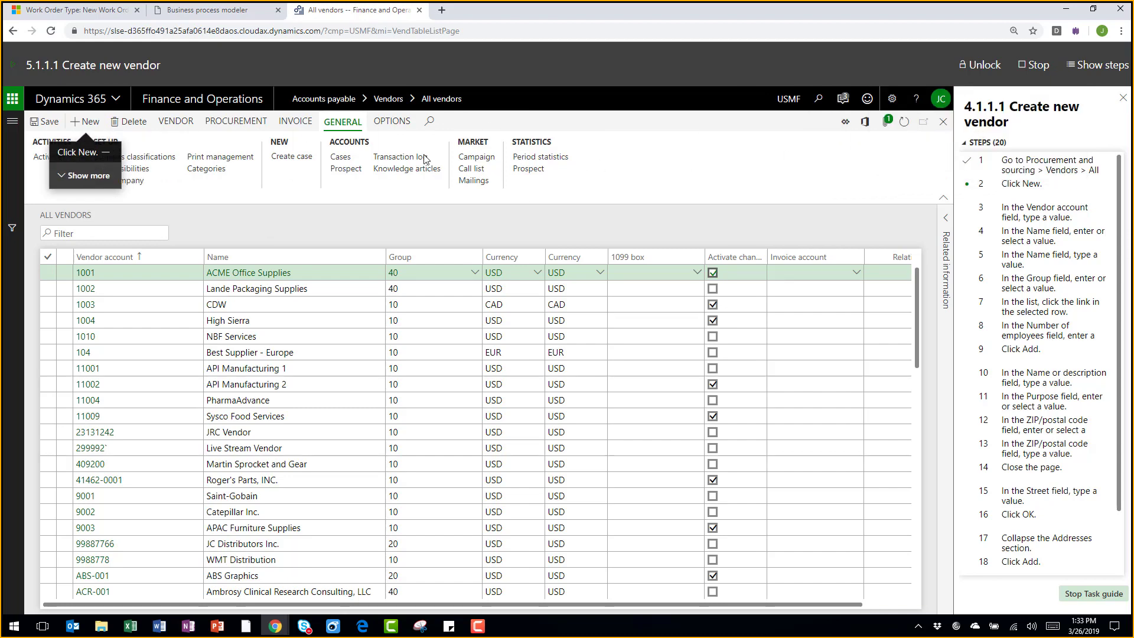
pyautogui.click(82, 130)
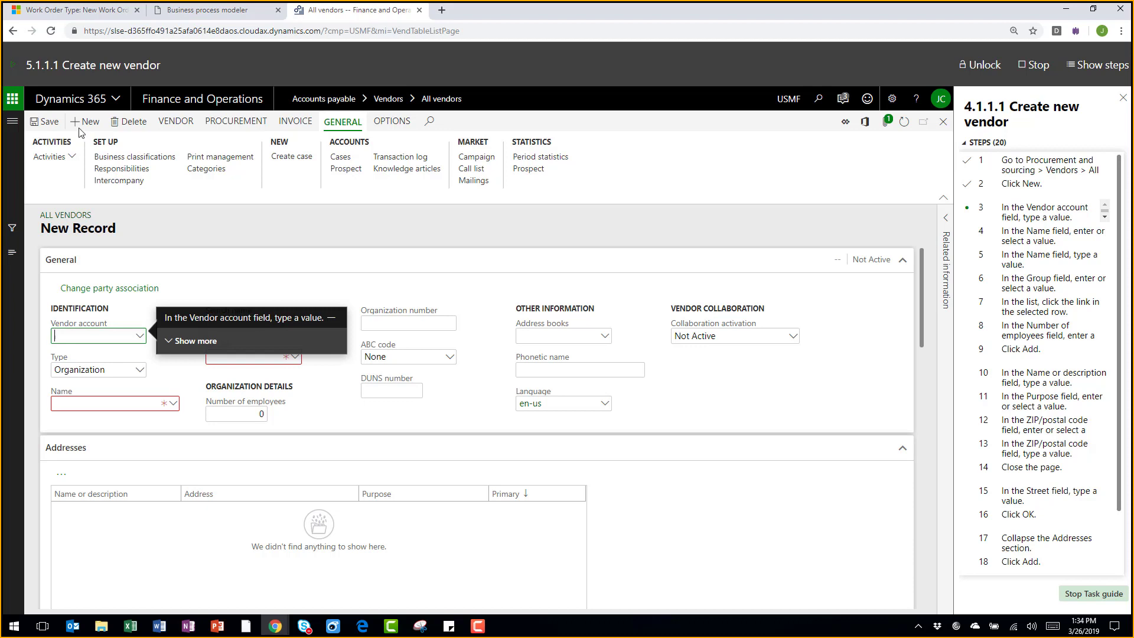
# Step: Stop the Create new vendor task guide and close the Help pane
pyautogui.click(1032, 65)
pyautogui.click(1122, 54)
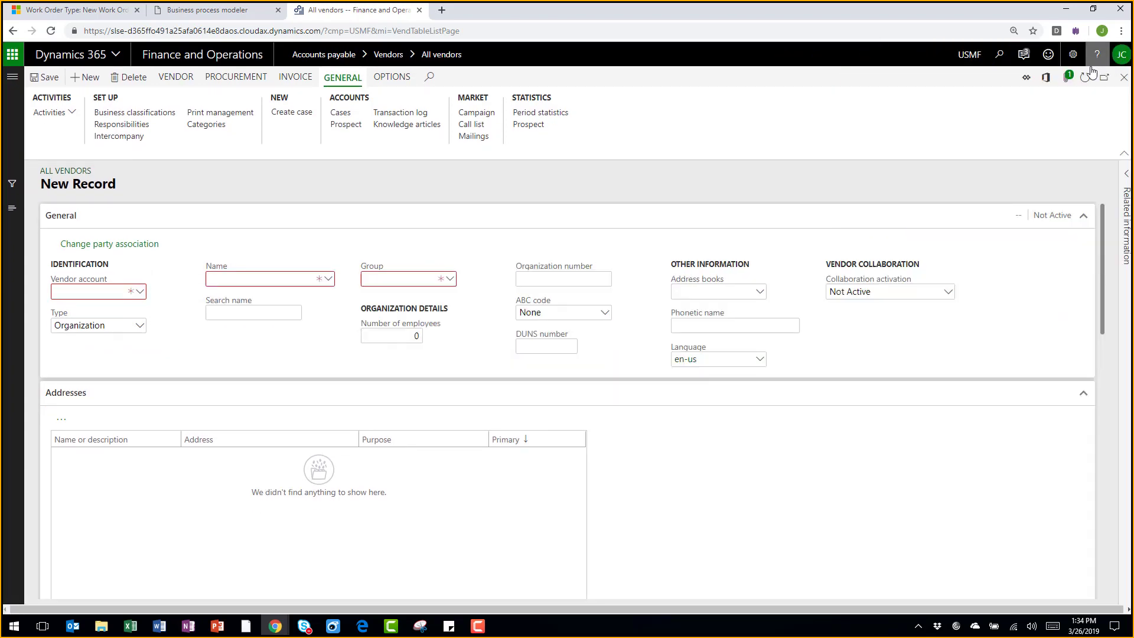
pyautogui.click(1074, 59)
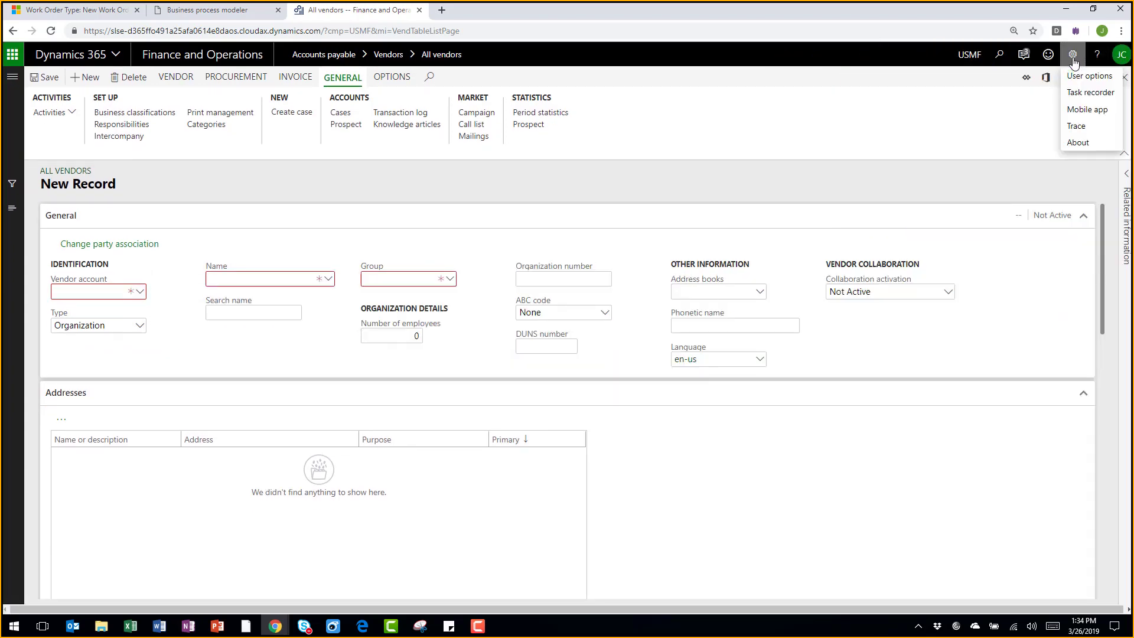
pyautogui.click(1076, 92)
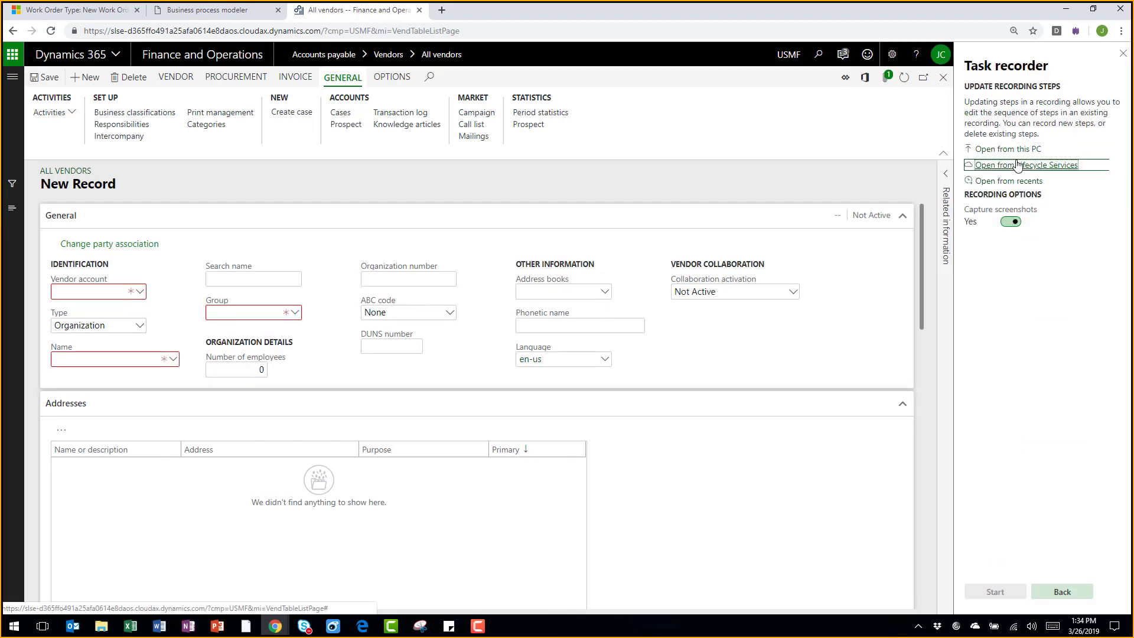
# Step: Load the 5.1.10 Create Vendor Simple recording from Lifecycle Services and play all pending steps
pyautogui.click(1017, 166)
pyautogui.click(1019, 216)
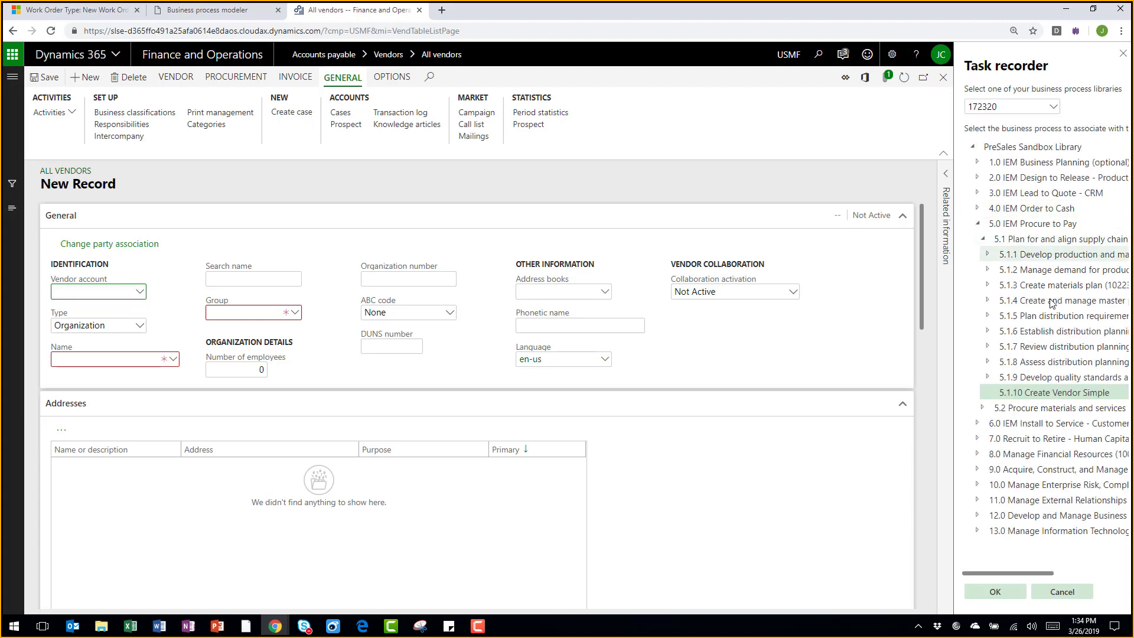
pyautogui.click(1060, 397)
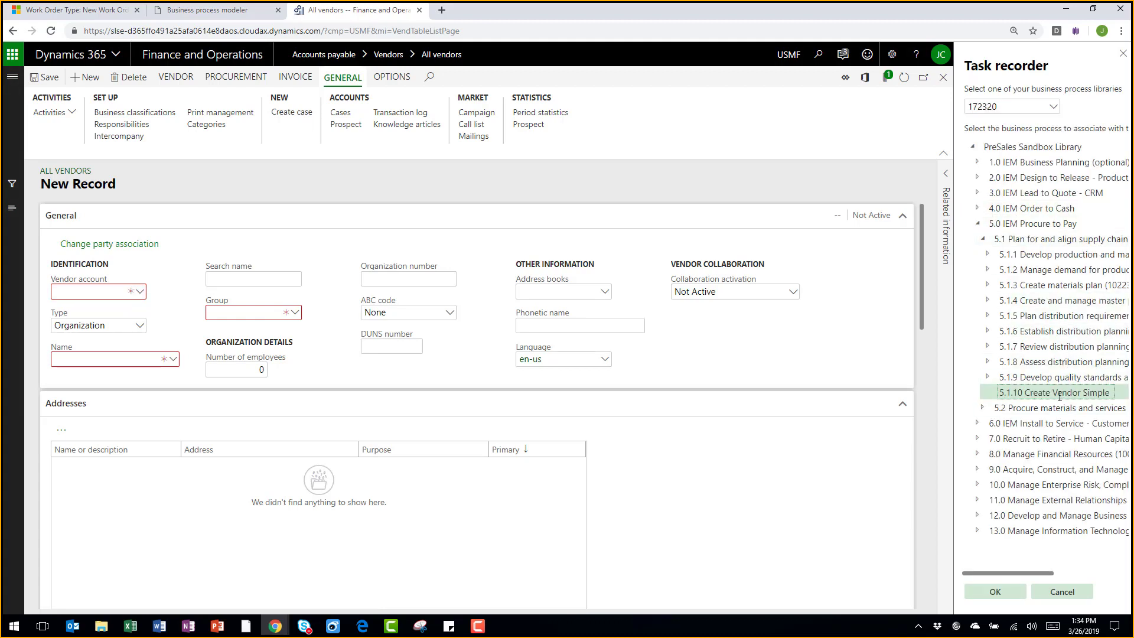
pyautogui.click(994, 593)
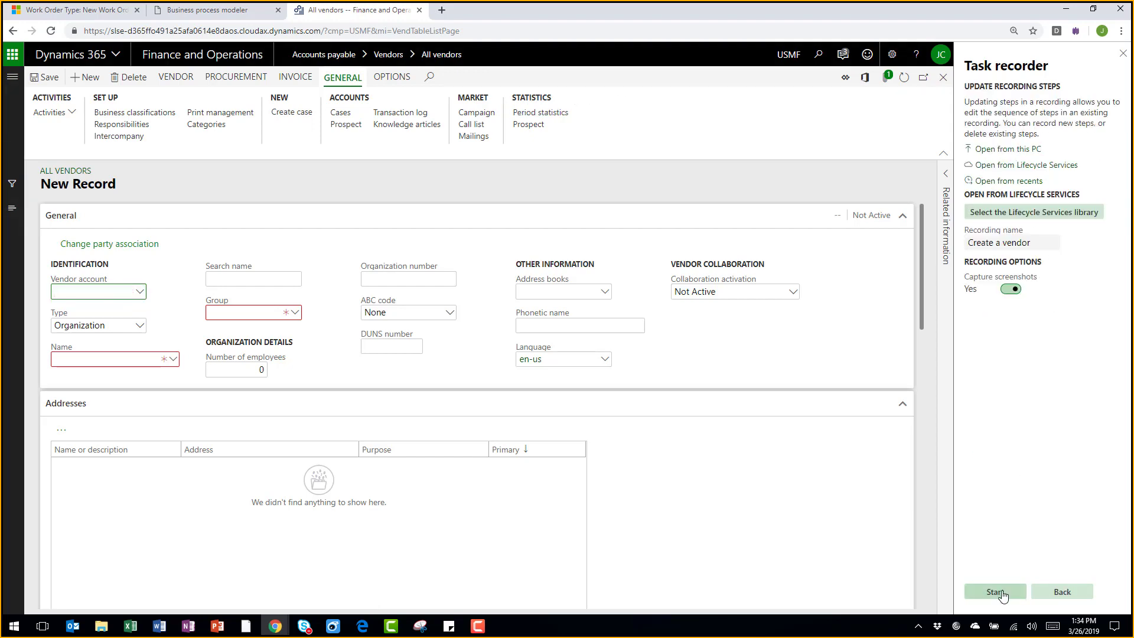
pyautogui.click(999, 594)
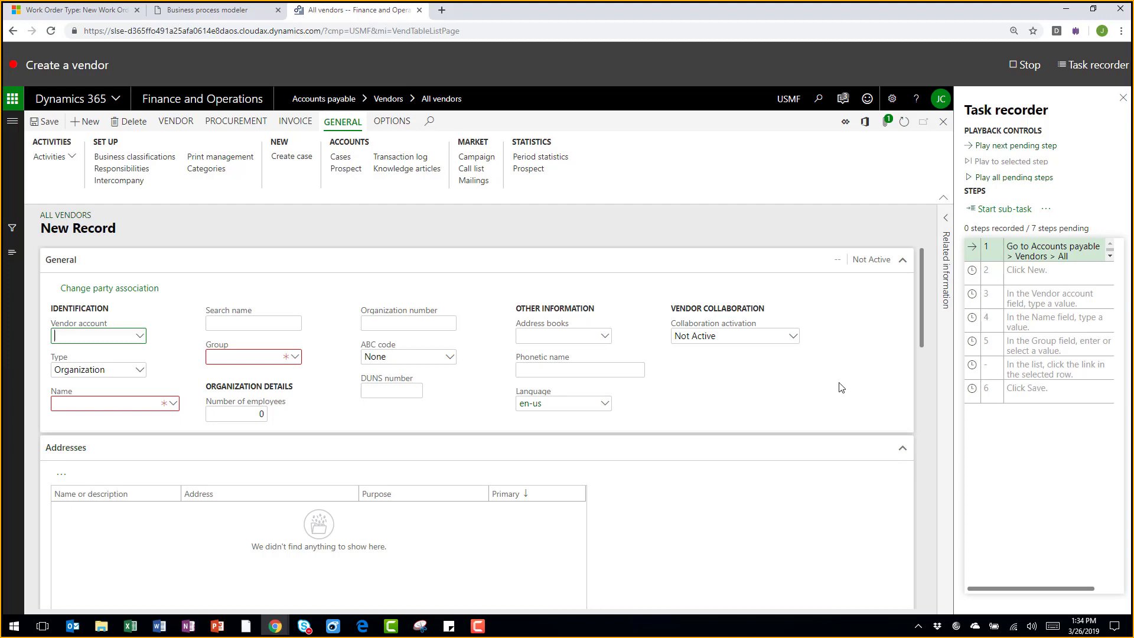
pyautogui.click(1025, 181)
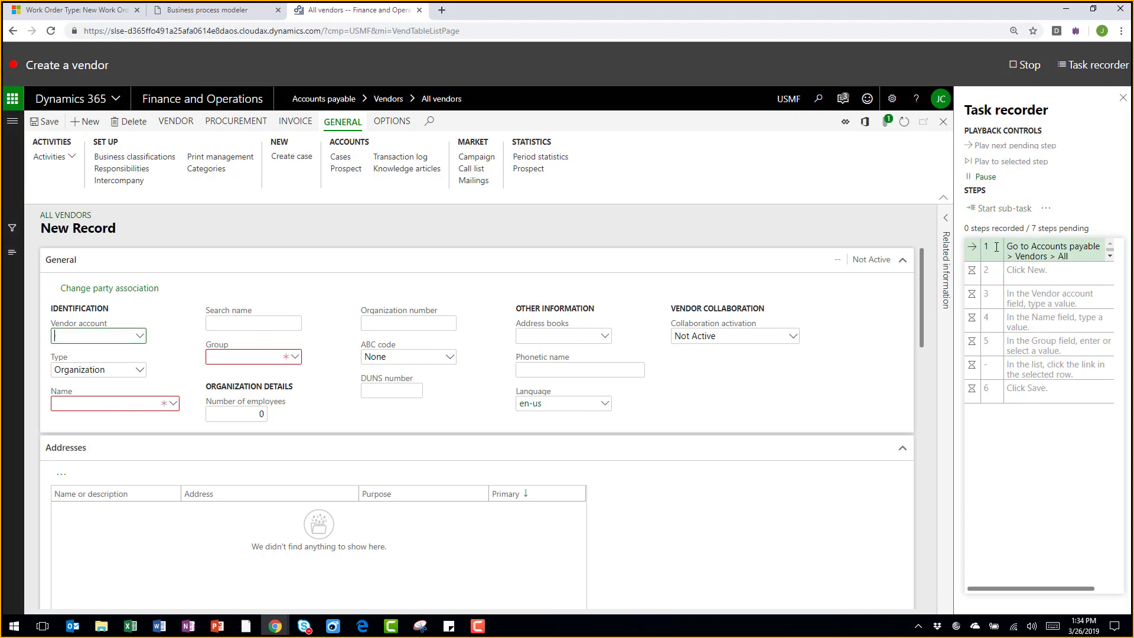